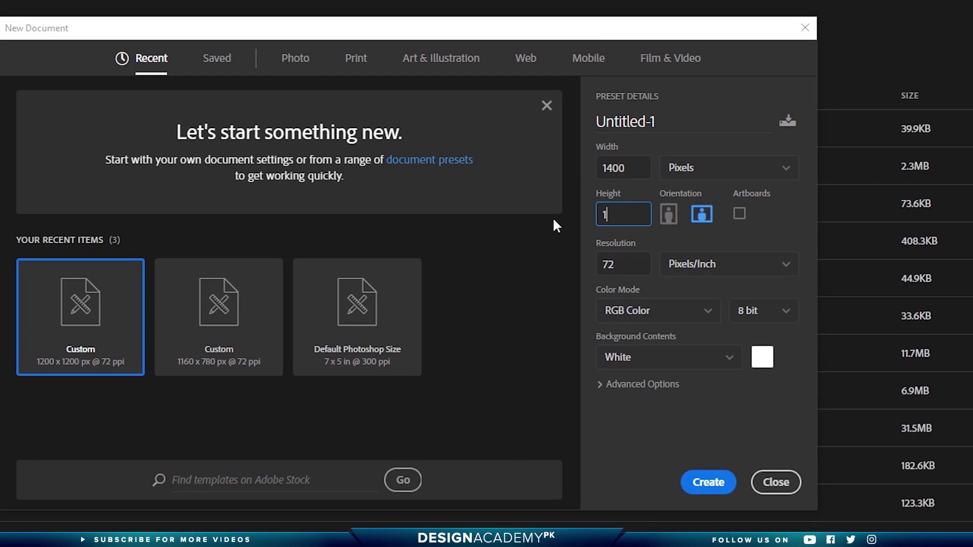
Create a new 1400 by 1400 pixel document at 72 pixels/inch with a white background
{"action": "left_click", "coordinate": [705, 487]}
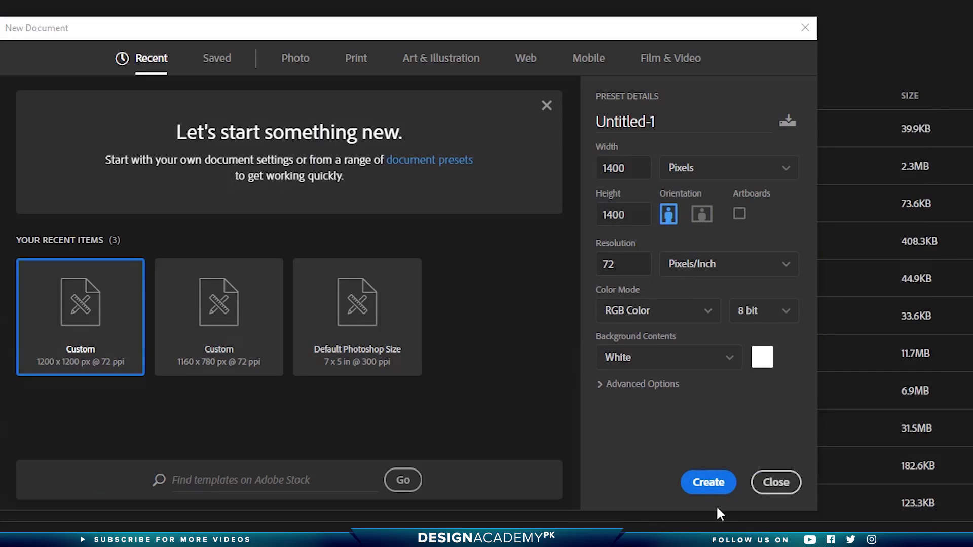
{"action": "left_click", "coordinate": [707, 489]}
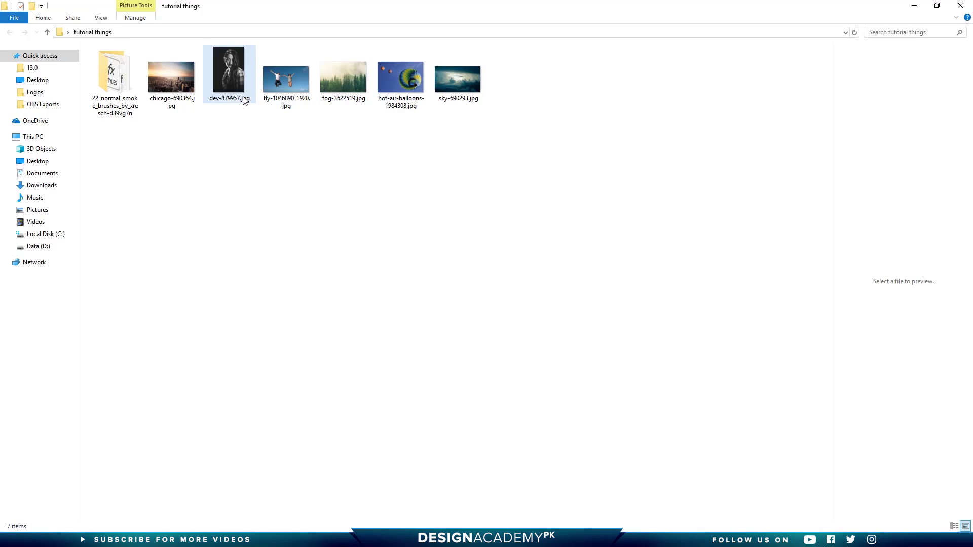
Place dev-879957.jpg into the document, scale it to about 33%, and centre it horizontally with its top edge just inside the canvas
{"action": "left_click_drag", "start_coordinate": [223, 75], "coordinate": [439, 274]}
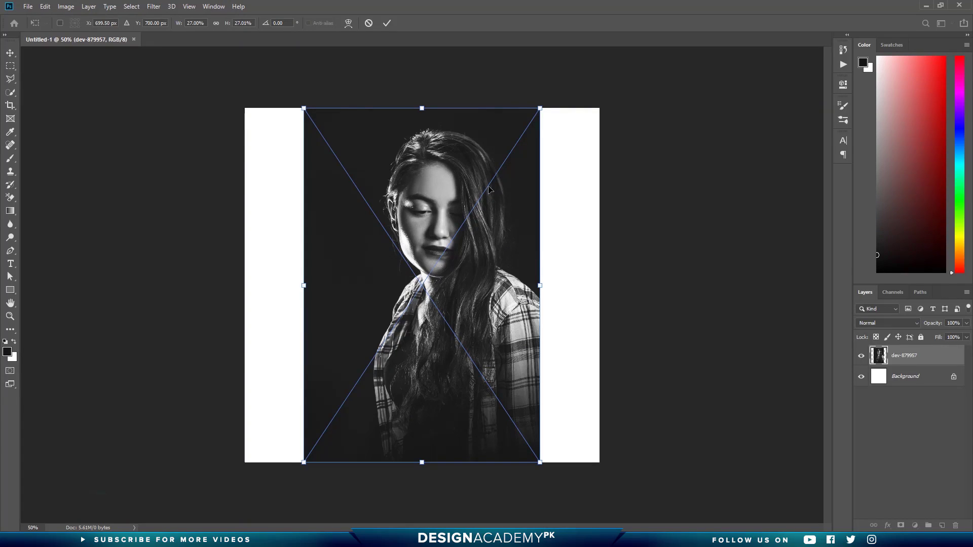
{"action": "left_click_drag", "start_coordinate": [541, 108], "coordinate": [597, 29]}
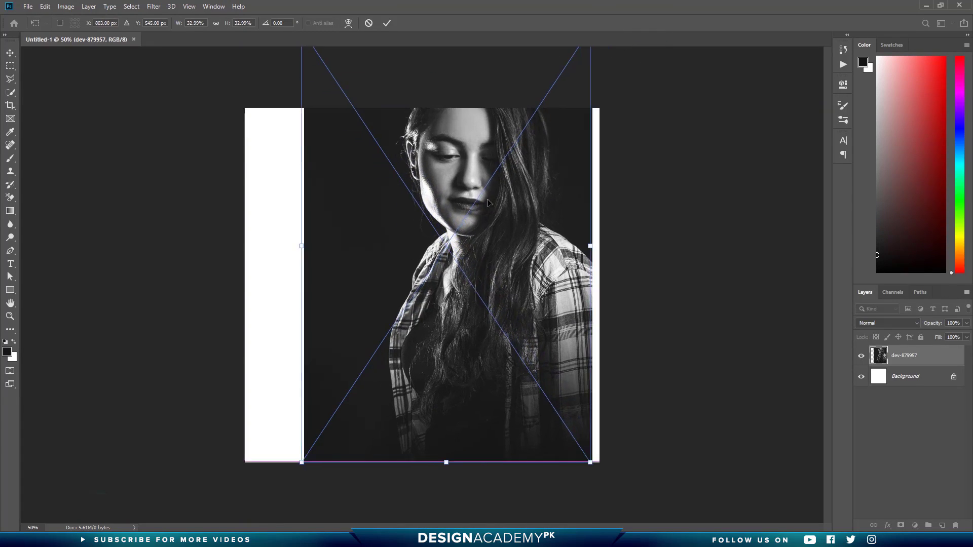
{"action": "left_click_drag", "start_coordinate": [503, 196], "coordinate": [477, 292]}
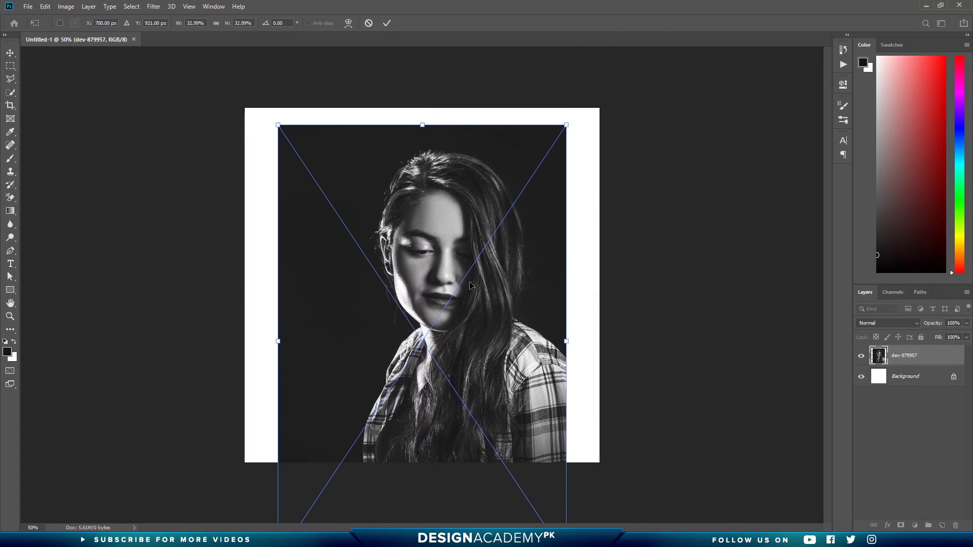
{"action": "key", "text": "Return"}
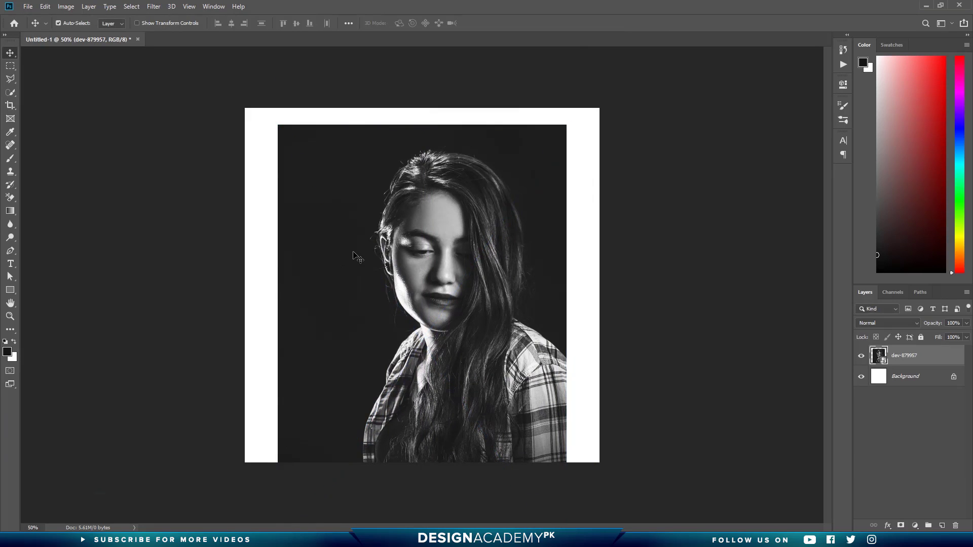
Switch to File Explorer and copy smokeBrushes_normal22.abr from the 22_normal_smoke_brushes_by_xresch-d39vg7n folder
{"action": "key", "text": "alt+Tab"}
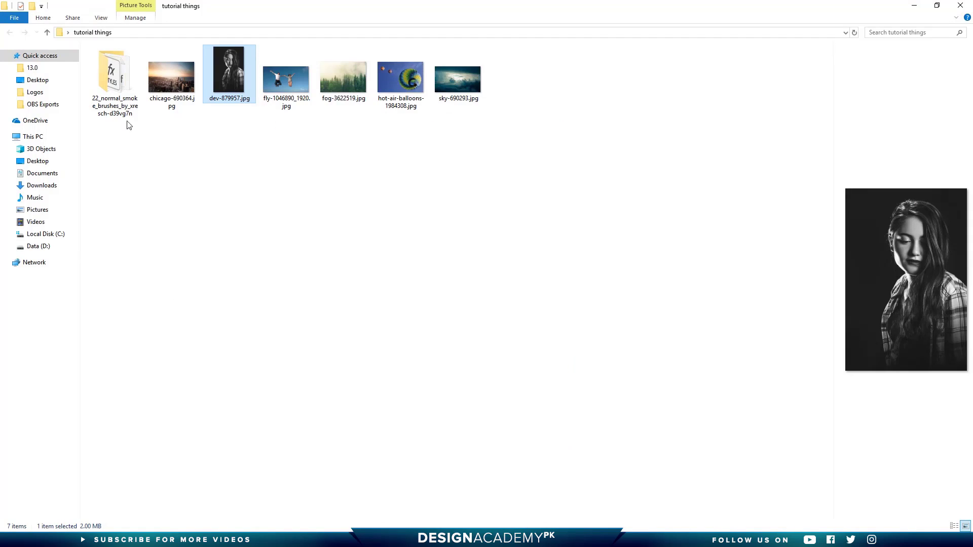
{"action": "double_click", "coordinate": [115, 81]}
{"action": "left_click", "coordinate": [139, 74]}
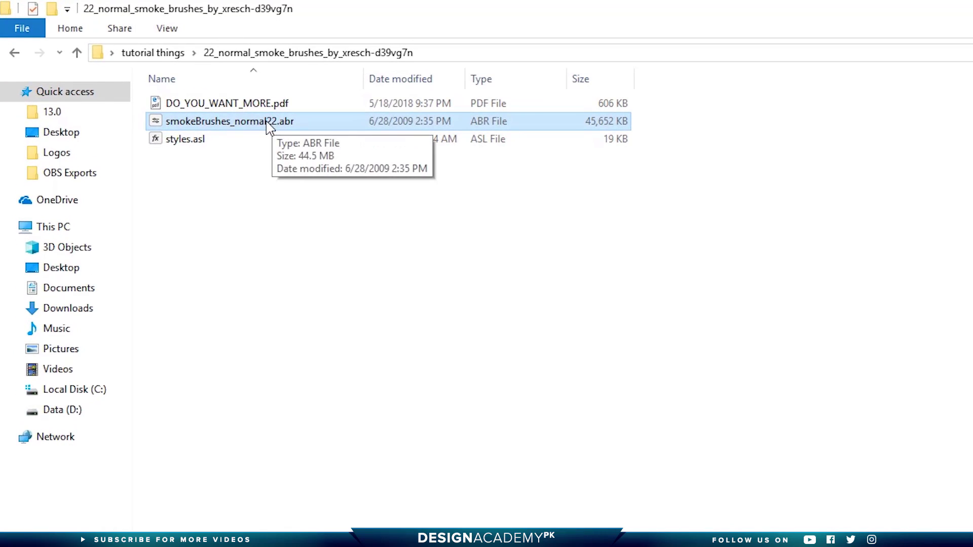
{"action": "right_click", "coordinate": [300, 126]}
{"action": "left_click", "coordinate": [84, 376]}
Switch back to Photoshop and import smokeBrushes_normal22.abr into the Brush tool's presets
{"action": "key", "text": "alt+Tab"}
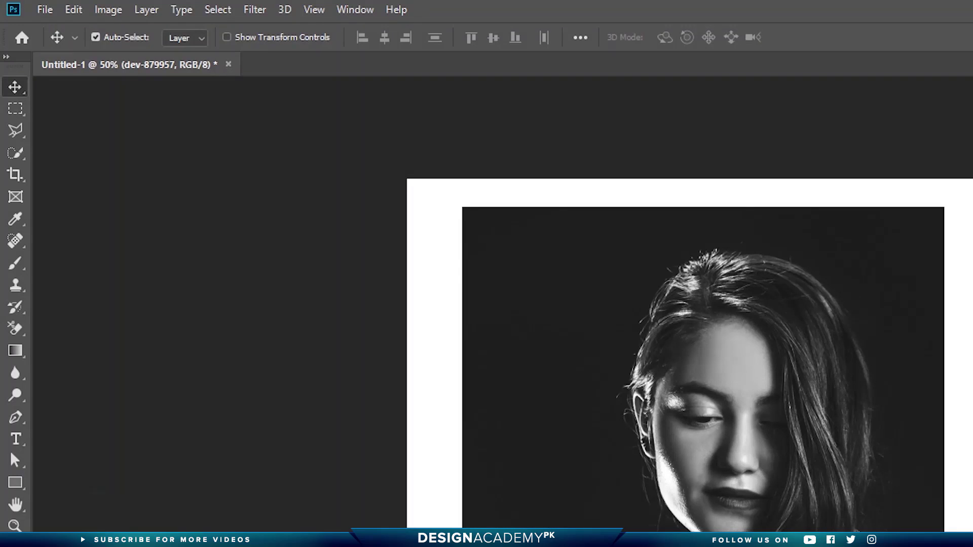
{"action": "key", "text": "b"}
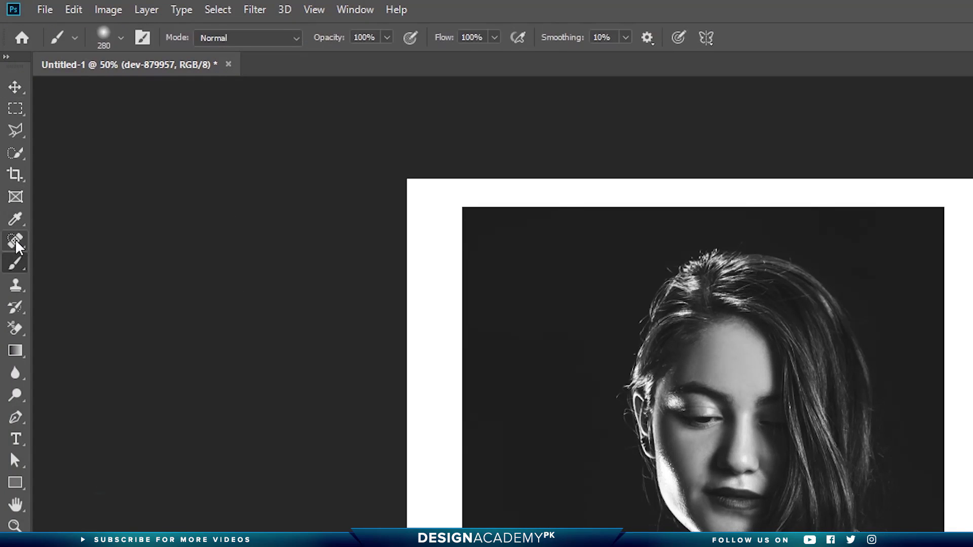
{"action": "left_click", "coordinate": [121, 40]}
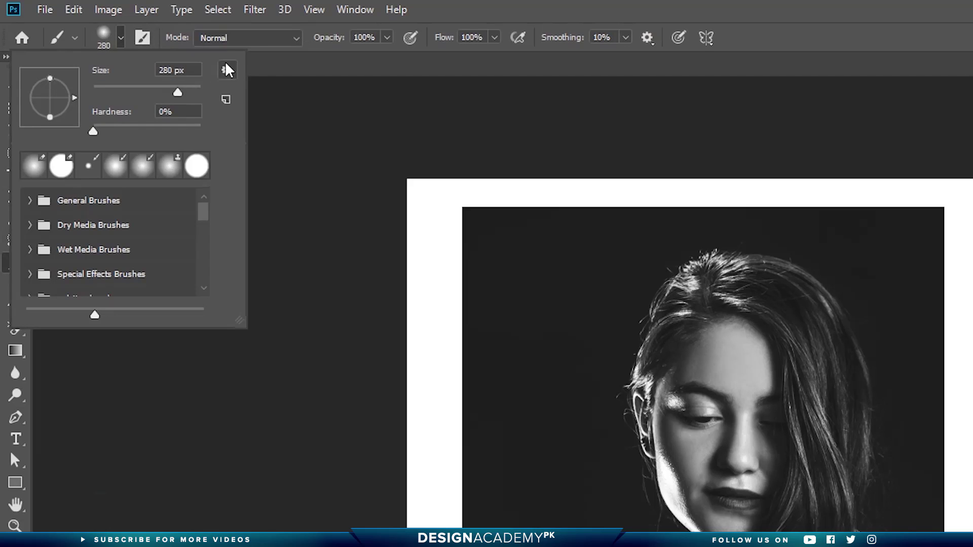
{"action": "left_click", "coordinate": [226, 70]}
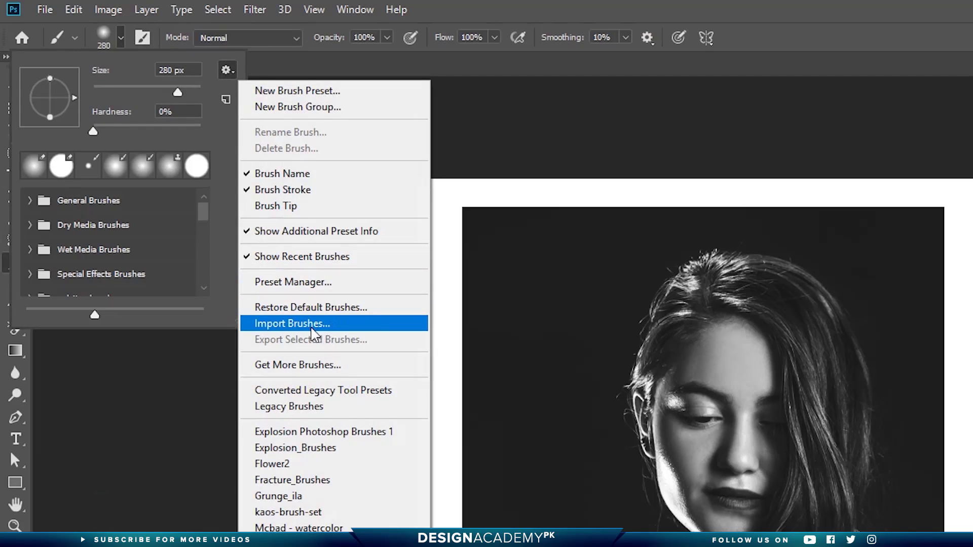
{"action": "left_click", "coordinate": [324, 327]}
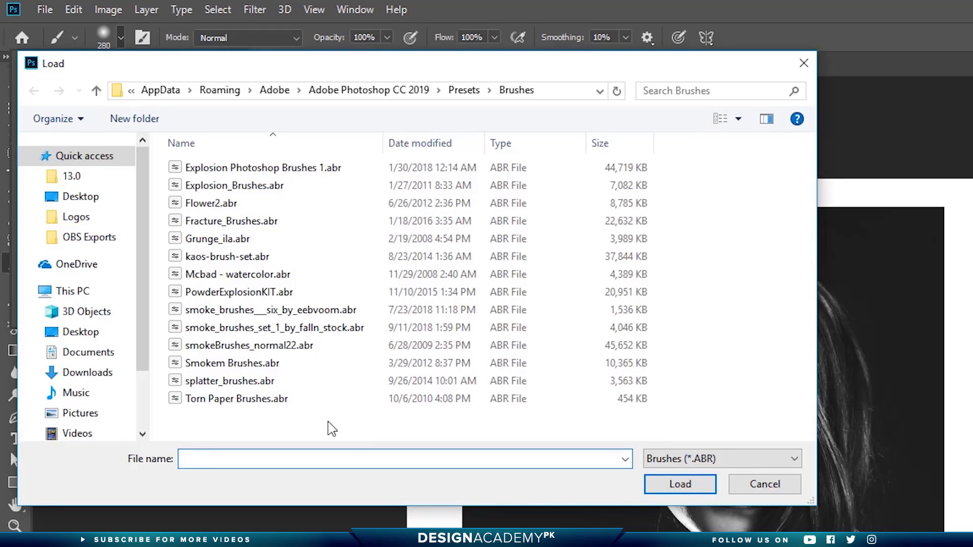
{"action": "right_click", "coordinate": [330, 428]}
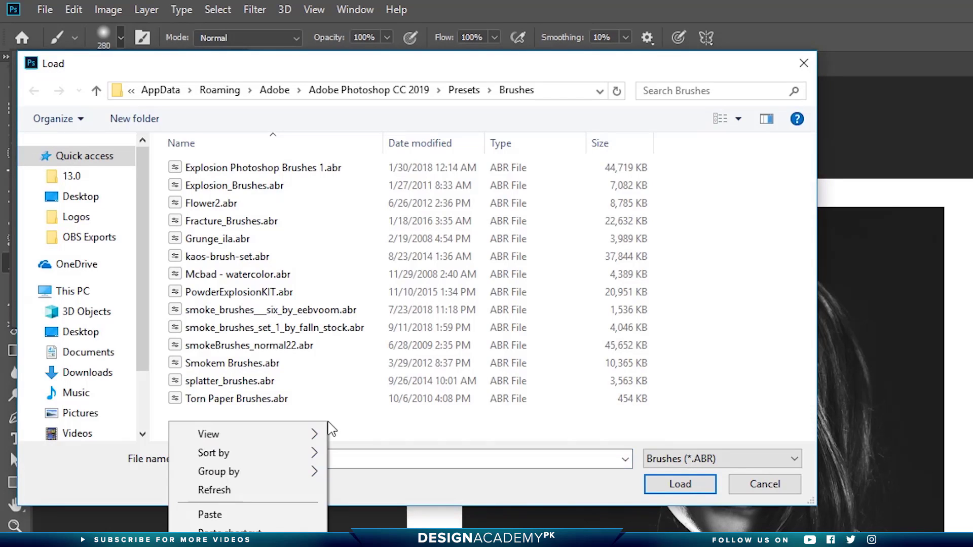
{"action": "left_click", "coordinate": [396, 437]}
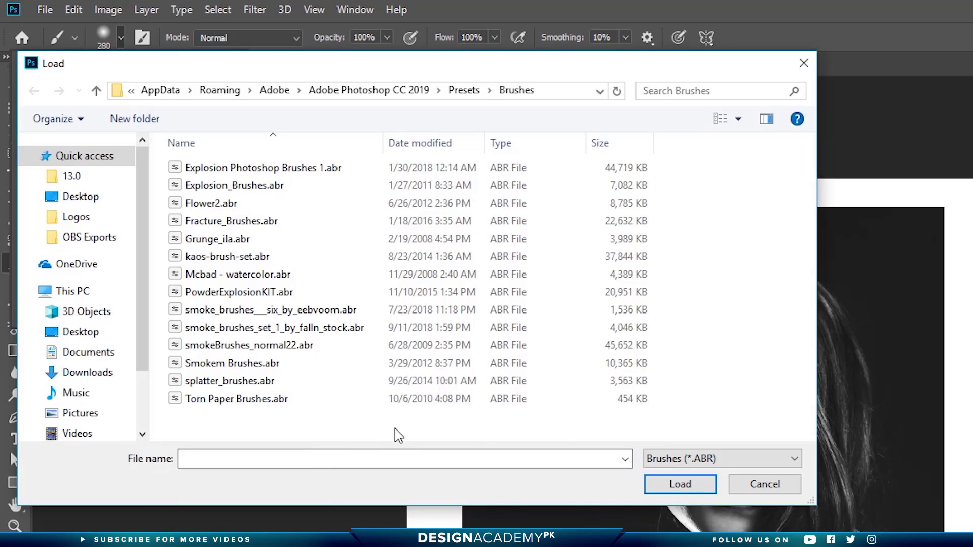
{"action": "left_click", "coordinate": [240, 347]}
{"action": "left_click", "coordinate": [696, 487]}
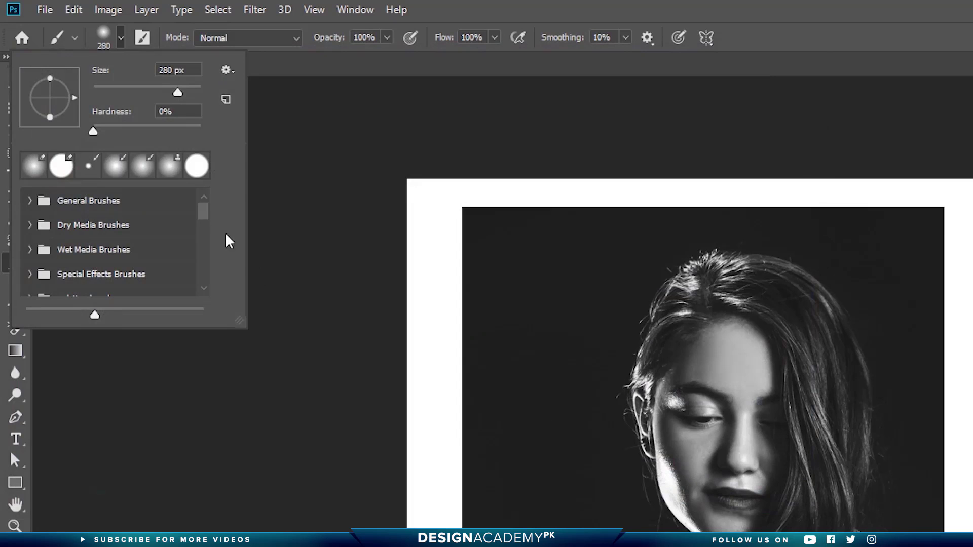
Expand the smokeBrushes_normal22 group in the brush presets and pick its first smoke normal brush
{"action": "left_click_drag", "start_coordinate": [205, 215], "coordinate": [203, 276]}
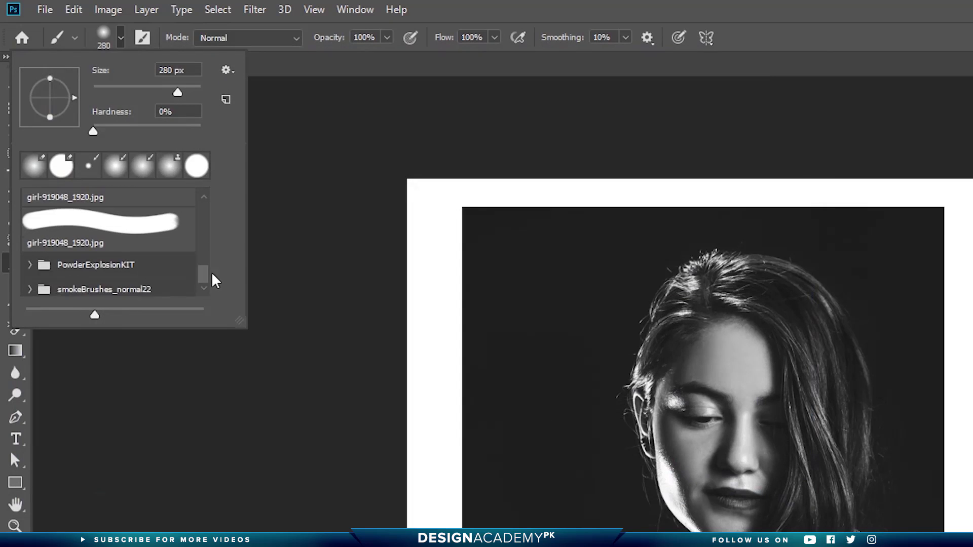
{"action": "left_click", "coordinate": [31, 287]}
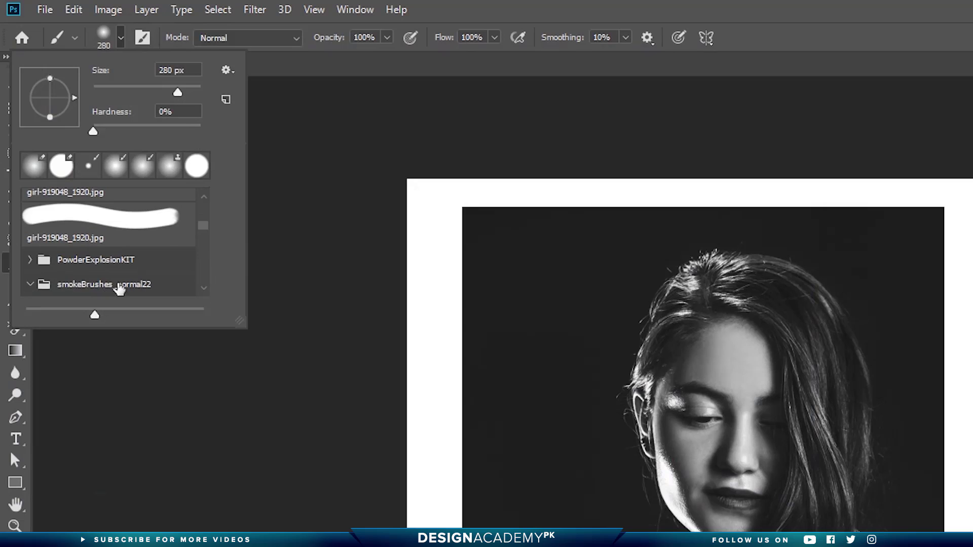
{"action": "scroll", "coordinate": [135, 274], "scroll_direction": "down", "scroll_amount": 3}
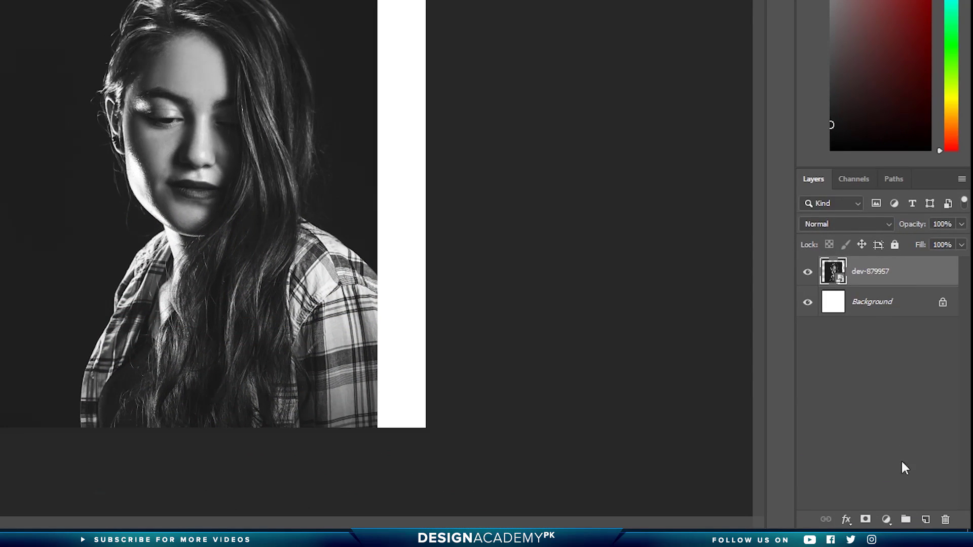
Add a black layer mask to the dev-879957 layer to hide the portrait
{"action": "left_click", "coordinate": [866, 520], "text": "alt"}
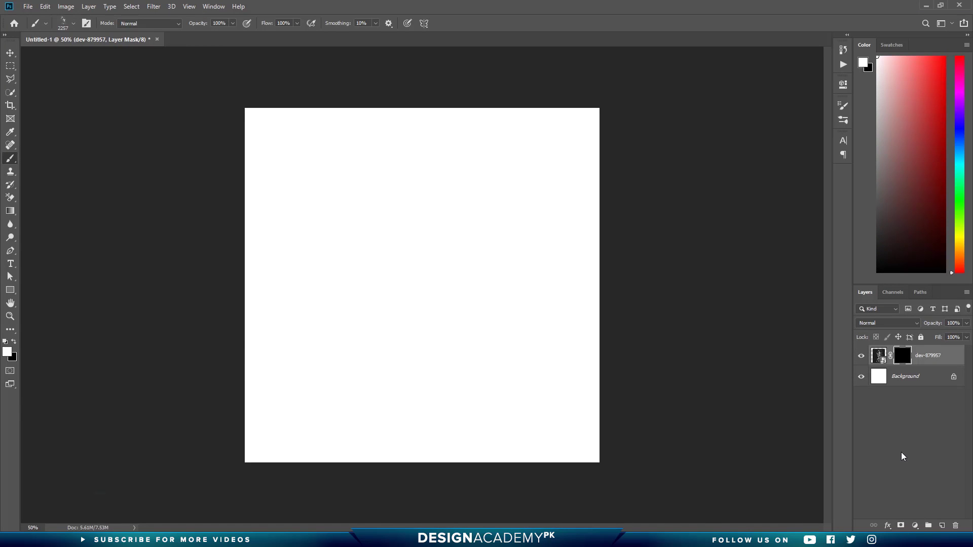
Try stamping a 2348 px smoke normal brush in white on the portrait's layer mask, and undo the stamps
{"action": "right_click", "coordinate": [12, 164]}
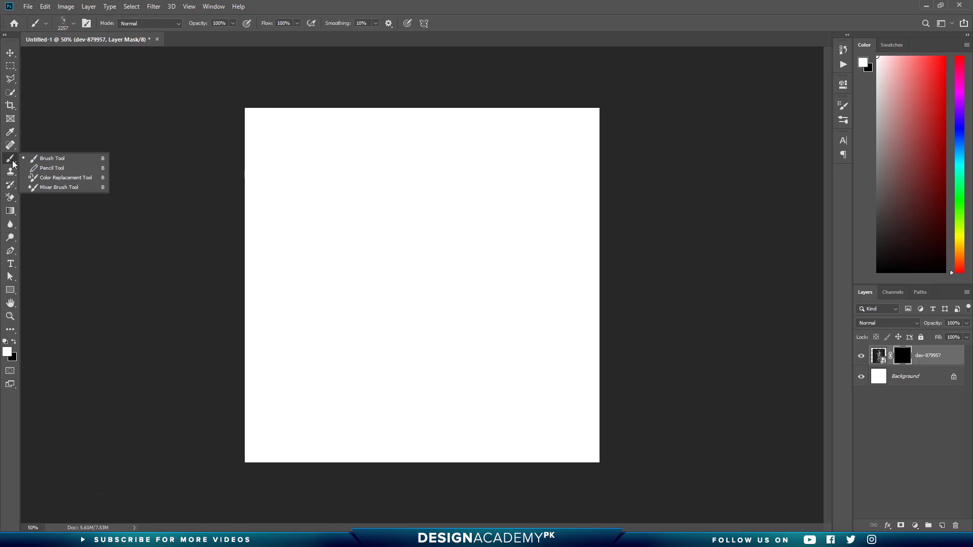
{"action": "left_click", "coordinate": [45, 158]}
{"action": "left_click", "coordinate": [73, 24]}
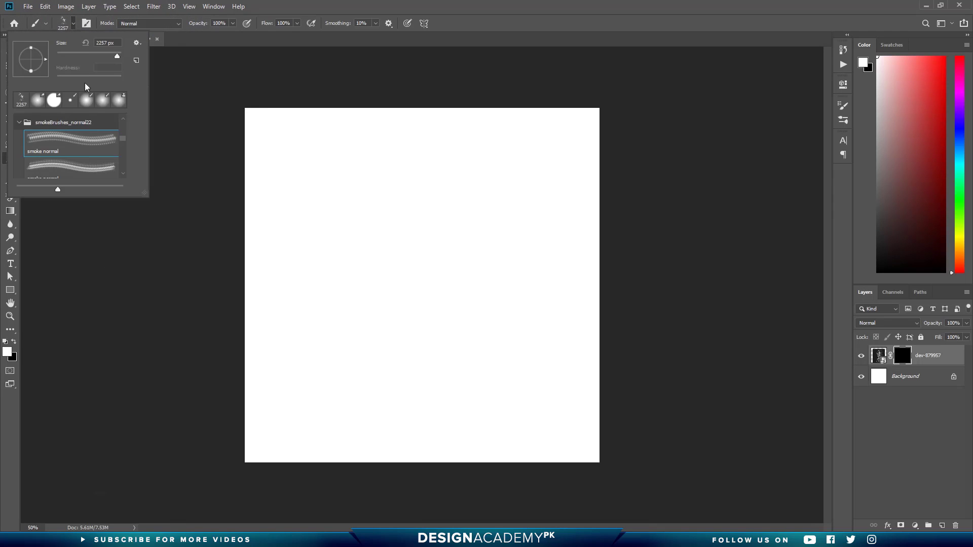
{"action": "scroll", "coordinate": [75, 162], "scroll_direction": "down", "scroll_amount": 3}
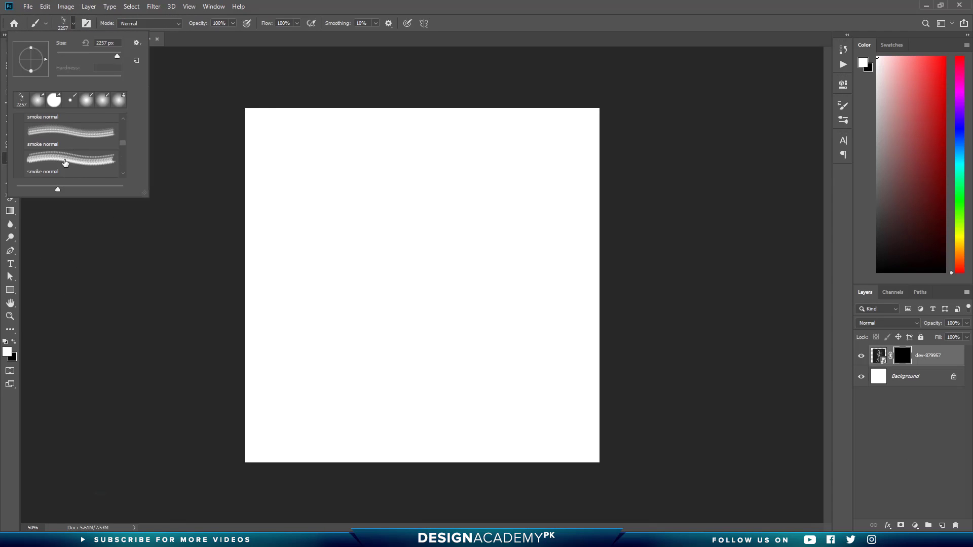
{"action": "double_click", "coordinate": [64, 160]}
{"action": "left_click", "coordinate": [470, 231]}
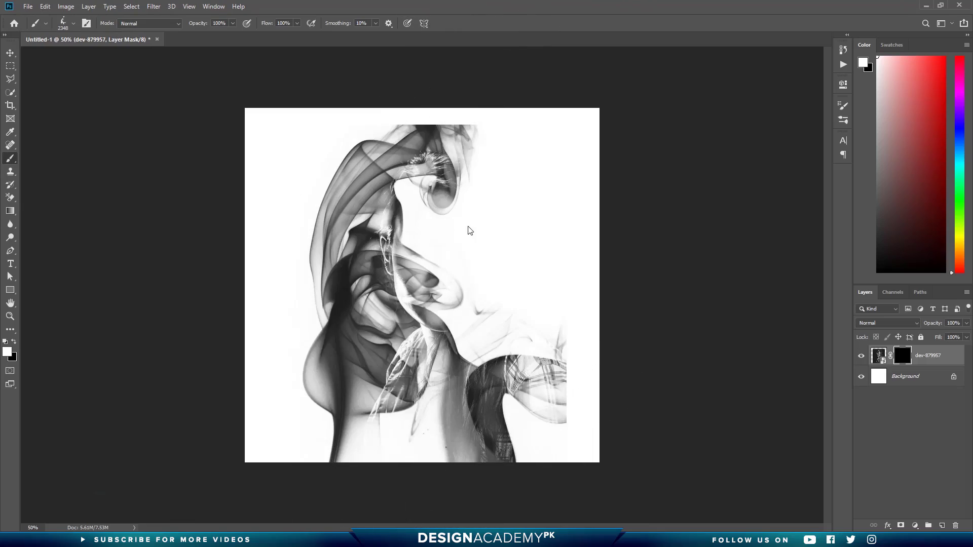
{"action": "left_click", "coordinate": [469, 230]}
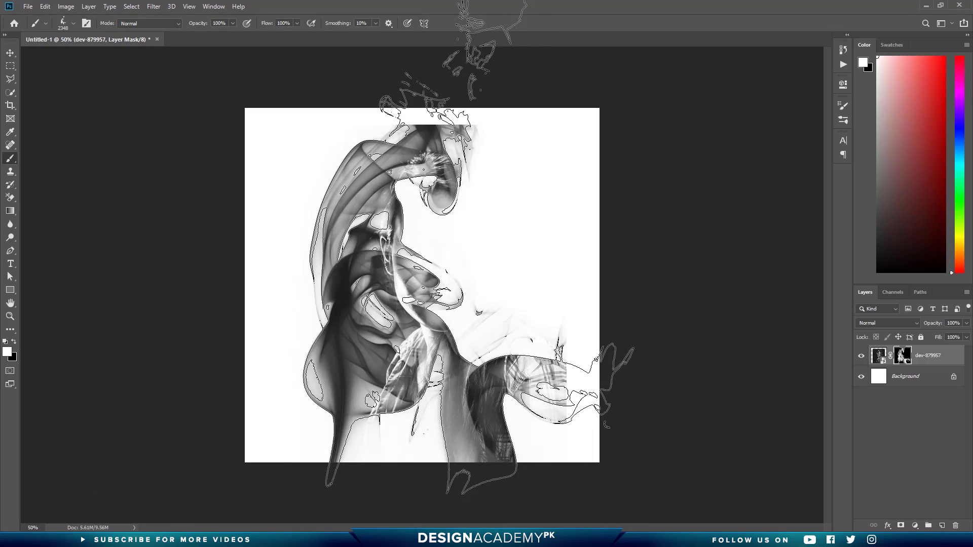
{"action": "key", "text": "ctrl+z"}
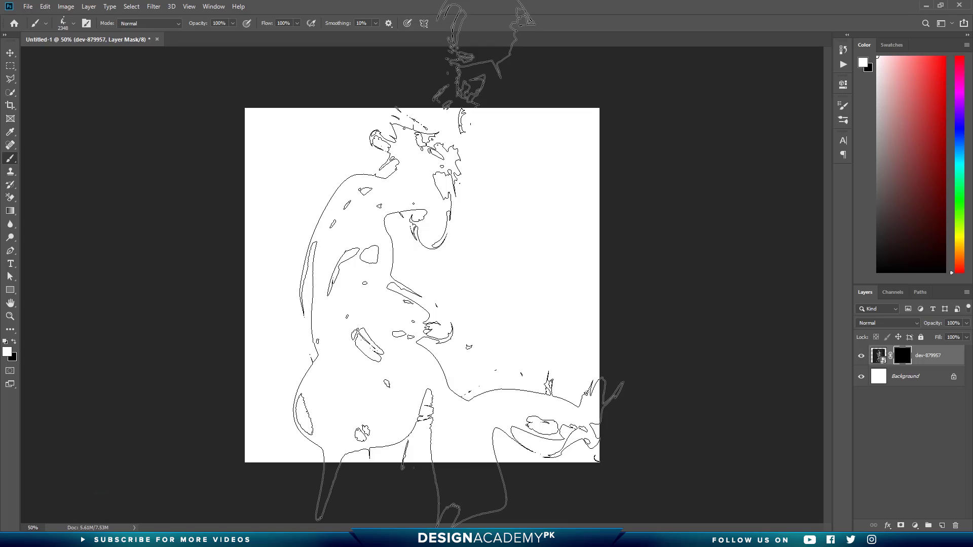
{"action": "left_click", "coordinate": [458, 261]}
{"action": "key", "text": "ctrl+z"}
{"action": "key", "text": "x"}
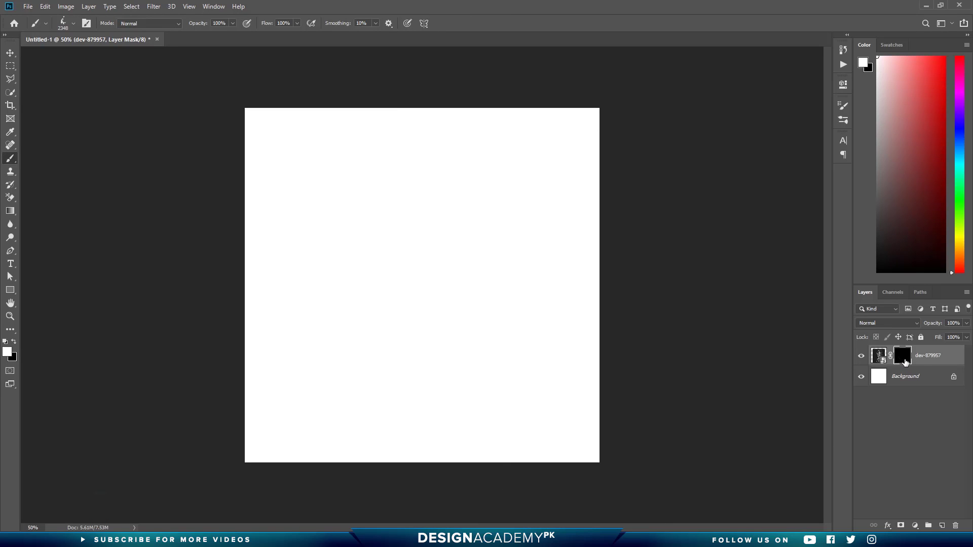
Stamp a smoke normal brush at 1042 px in white on the layer mask over the face and neck
{"action": "right_click", "coordinate": [555, 276]}
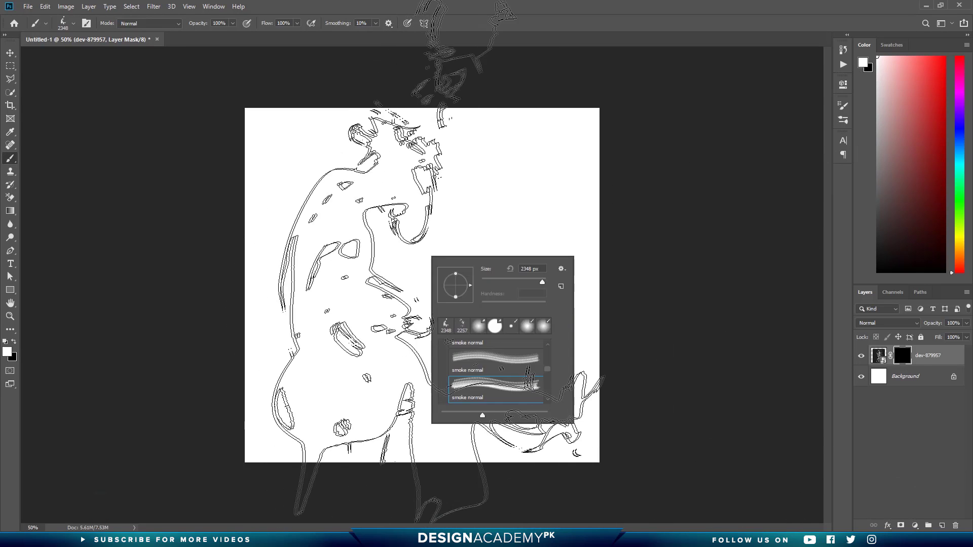
{"action": "left_click_drag", "start_coordinate": [541, 284], "coordinate": [537, 284]}
{"action": "key", "text": "Return"}
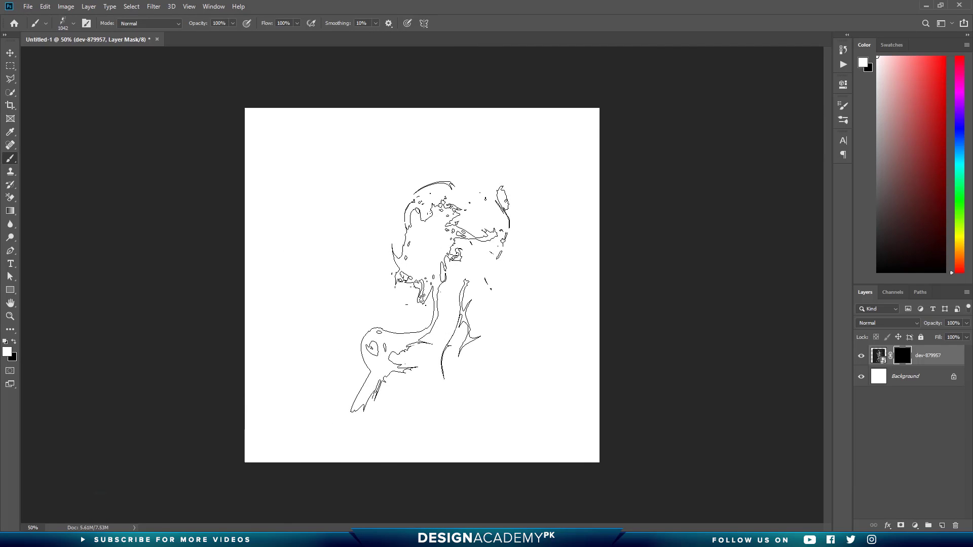
{"action": "left_click", "coordinate": [430, 296]}
Choose another smoke normal brush, reduce it to 1232 px, and stamp it on the mask over the face and the area beside the neck
{"action": "right_click", "coordinate": [440, 294]}
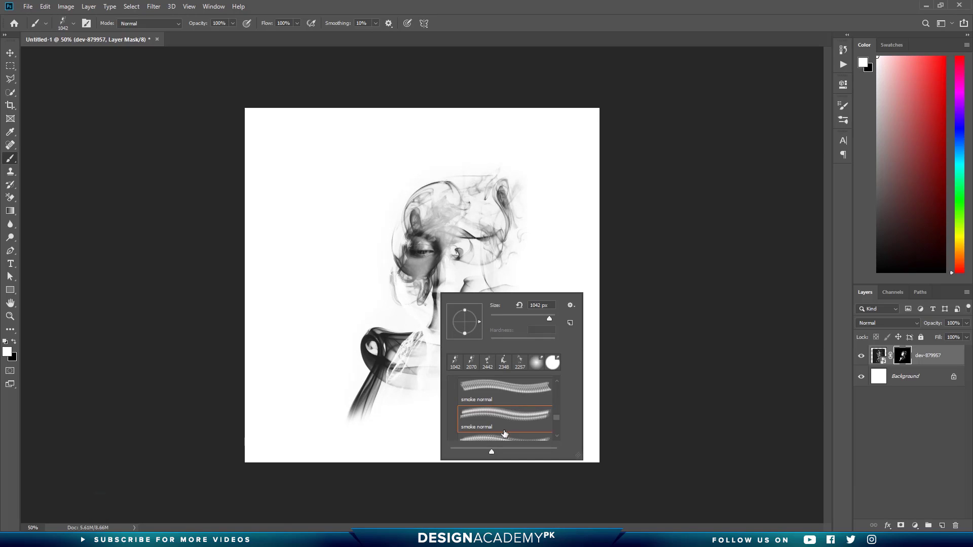
{"action": "scroll", "coordinate": [504, 434], "scroll_direction": "down", "scroll_amount": 2}
{"action": "left_click", "coordinate": [483, 402]}
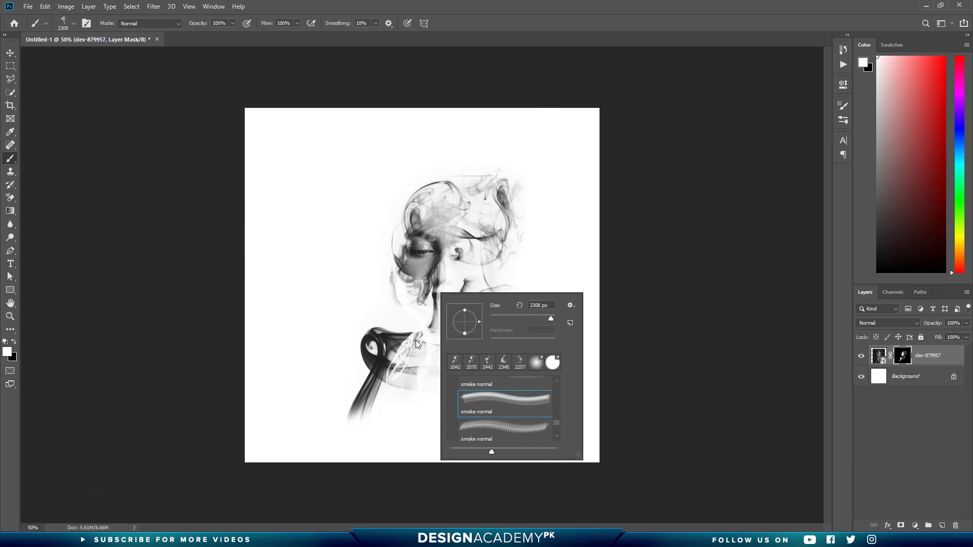
{"action": "mouse_move", "coordinate": [416, 344]}
{"action": "left_mouse_down"}
{"action": "mouse_move", "coordinate": [352, 299]}
{"action": "mouse_move", "coordinate": [248, 333]}
{"action": "left_mouse_up"}
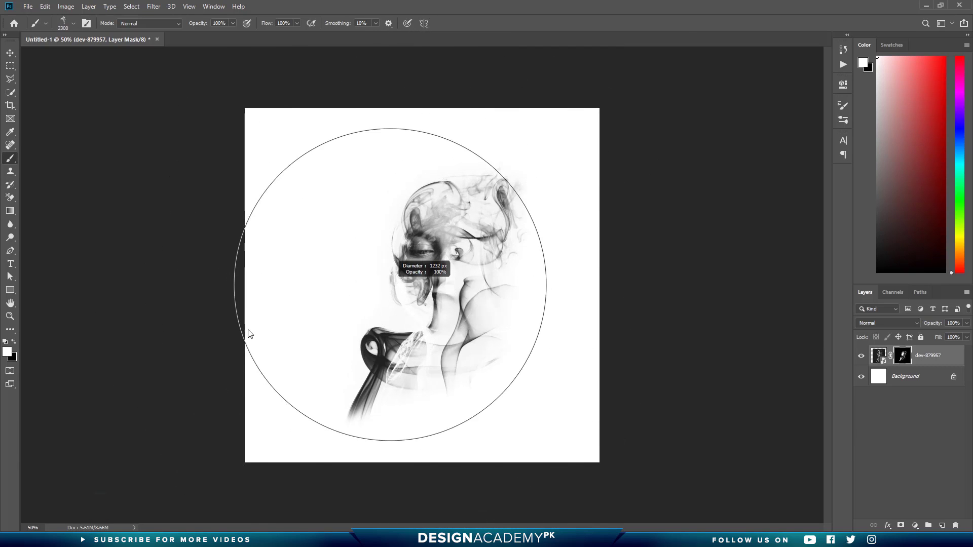
{"action": "left_click", "coordinate": [391, 345]}
Choose another smoke normal brush, reduce it to 995 px, and stamp it in white on the mask below the neck and beside the forehead
{"action": "right_click", "coordinate": [406, 327]}
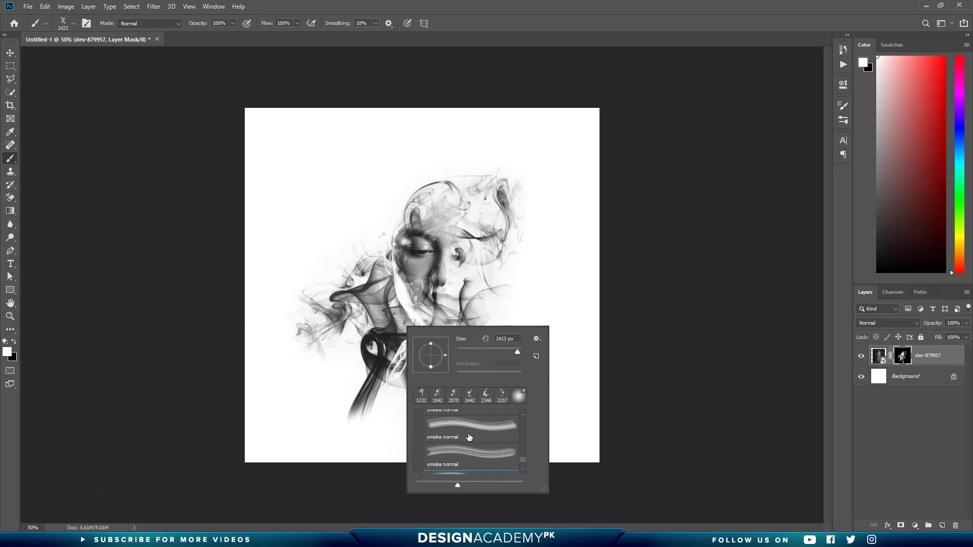
{"action": "left_click", "coordinate": [463, 448]}
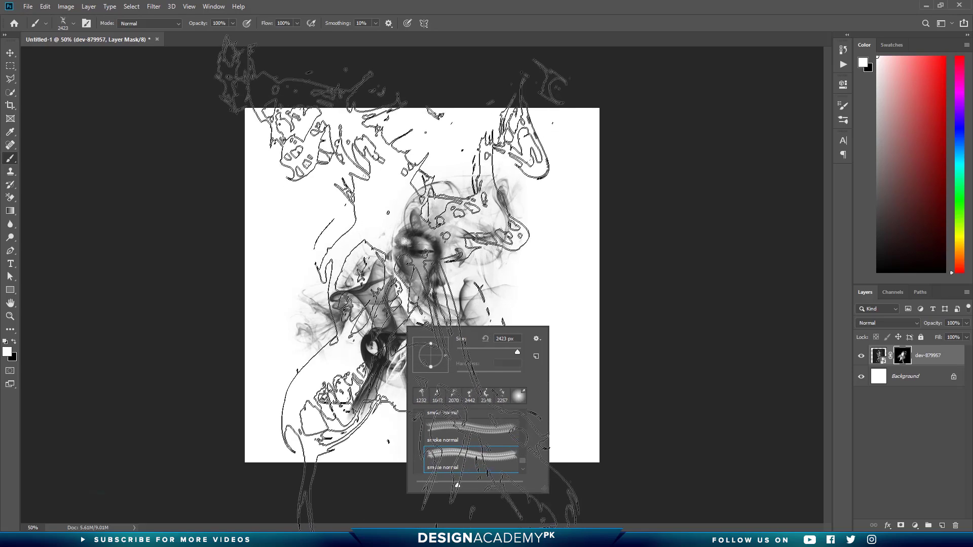
{"action": "mouse_move", "coordinate": [416, 268]}
{"action": "left_mouse_down"}
{"action": "mouse_move", "coordinate": [306, 316]}
{"action": "mouse_move", "coordinate": [219, 338]}
{"action": "left_mouse_up"}
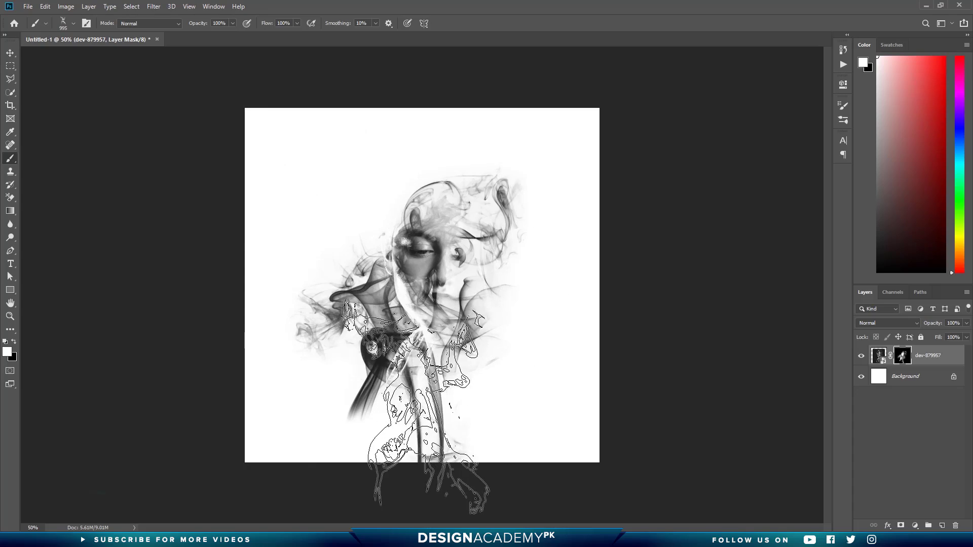
{"action": "left_click", "coordinate": [436, 428]}
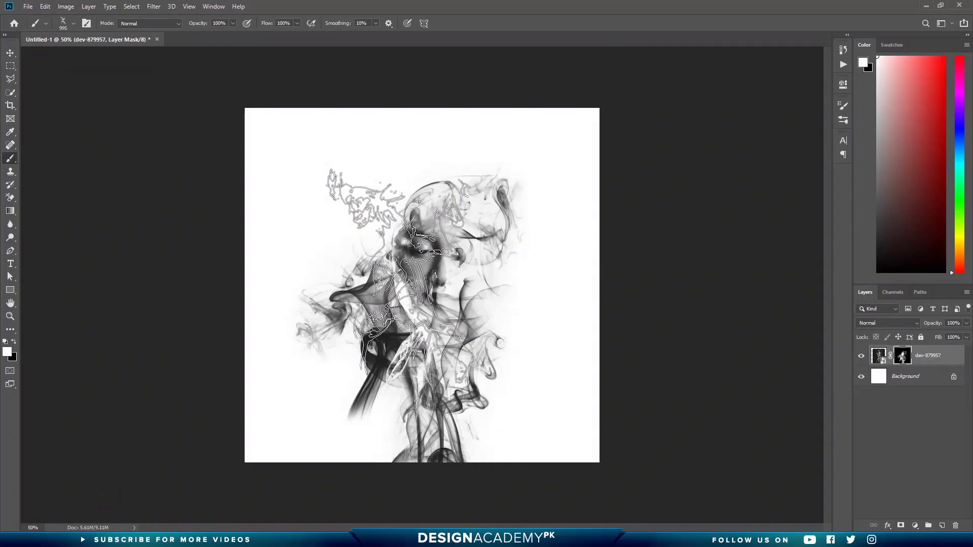
{"action": "mouse_move", "coordinate": [370, 195]}
{"action": "left_mouse_down"}
{"action": "mouse_move", "coordinate": [380, 192]}
{"action": "mouse_move", "coordinate": [385, 213]}
{"action": "left_mouse_up"}
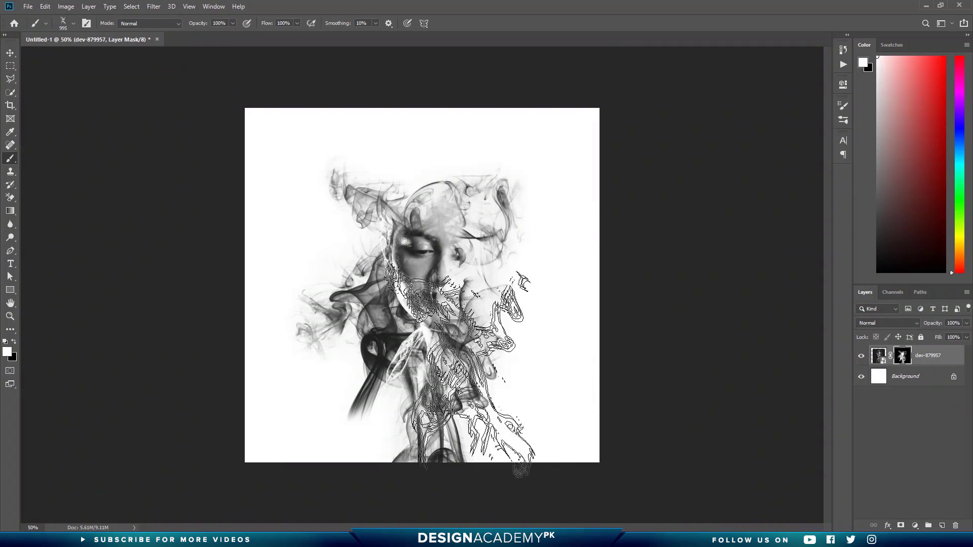
{"action": "right_click", "coordinate": [453, 333]}
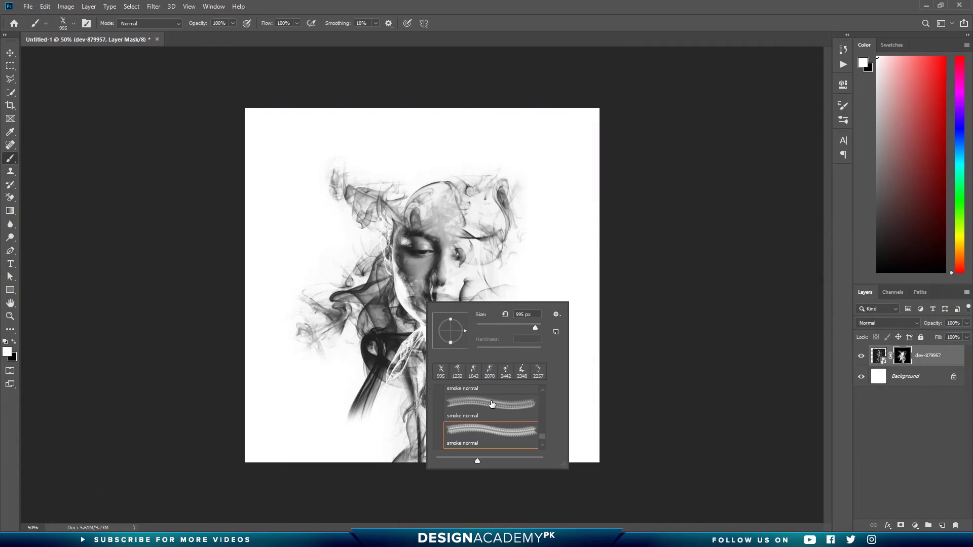
{"action": "scroll", "coordinate": [496, 413], "scroll_direction": "down", "scroll_amount": 1}
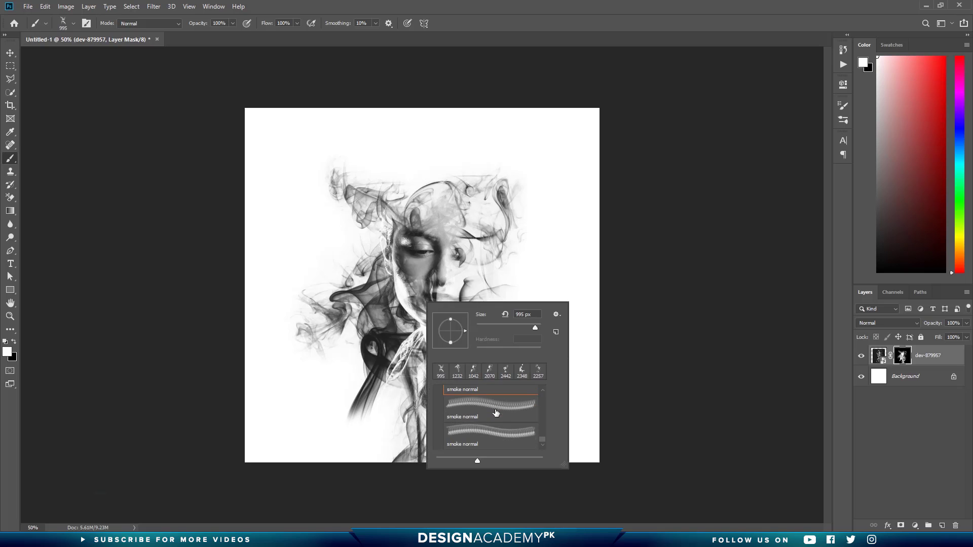
{"action": "left_click", "coordinate": [470, 435]}
{"action": "scroll", "coordinate": [468, 426], "scroll_direction": "up", "scroll_amount": 2}
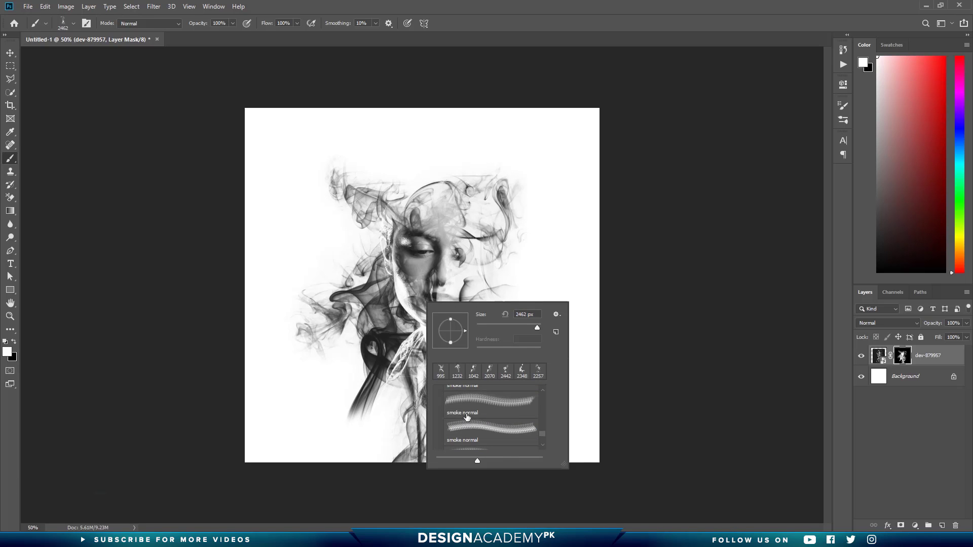
{"action": "left_click", "coordinate": [513, 401]}
{"action": "key", "text": "Return"}
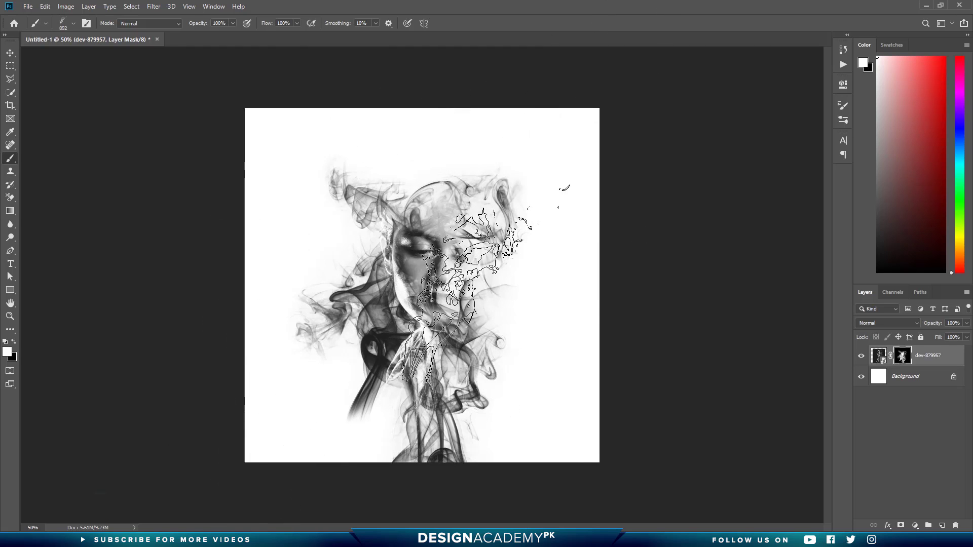
Try stamping a different smoke normal brush at 1364 px in white on the layer mask around the head, and undo the stamp
{"action": "right_click", "coordinate": [475, 287]}
{"action": "scroll", "coordinate": [542, 389], "scroll_direction": "up", "scroll_amount": 2}
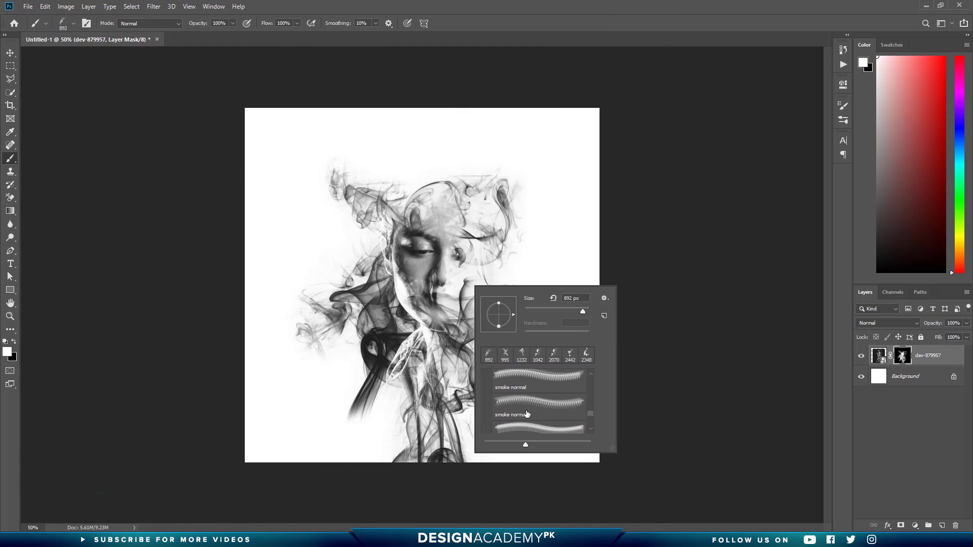
{"action": "left_click", "coordinate": [521, 404]}
{"action": "key", "text": "Return"}
{"action": "left_click_drag", "start_coordinate": [440, 262], "coordinate": [325, 308]}
{"action": "left_click", "coordinate": [456, 304]}
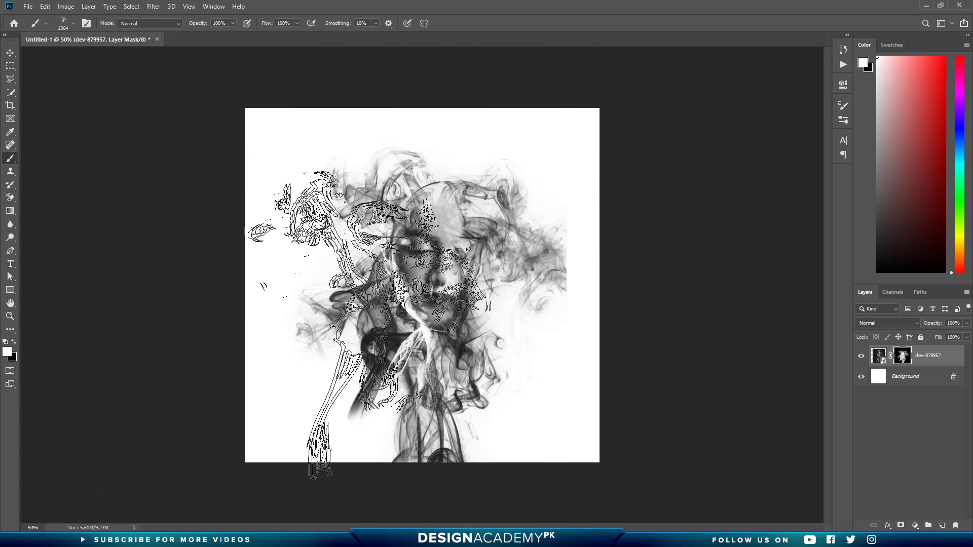
{"action": "key", "text": "ctrl+z"}
Try stamping the same smoke brush at 824 px on the mask over the faded side of the face, and undo the stamps
{"action": "left_click_drag", "start_coordinate": [450, 287], "coordinate": [327, 307]}
{"action": "left_click", "coordinate": [427, 296]}
{"action": "left_click_drag", "start_coordinate": [445, 288], "coordinate": [473, 287]}
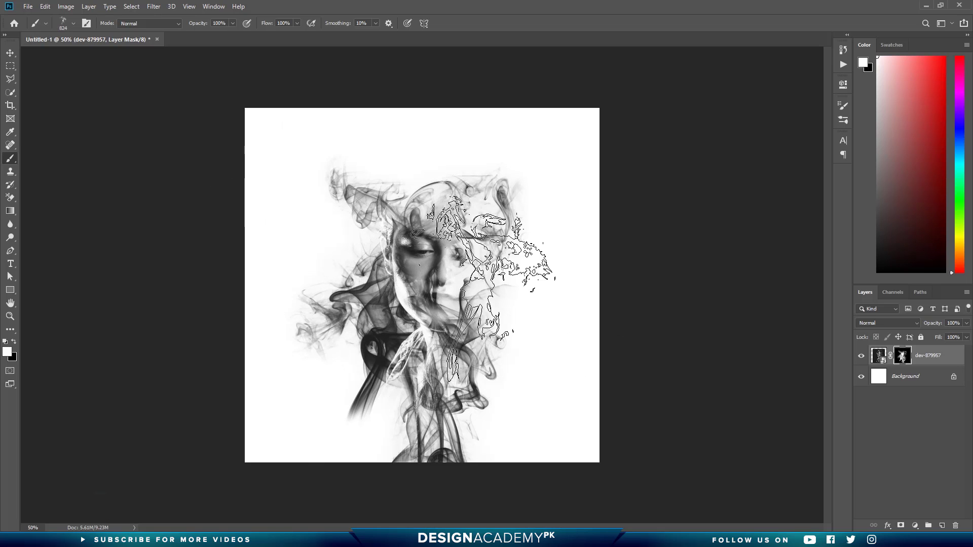
{"action": "left_click", "coordinate": [487, 291]}
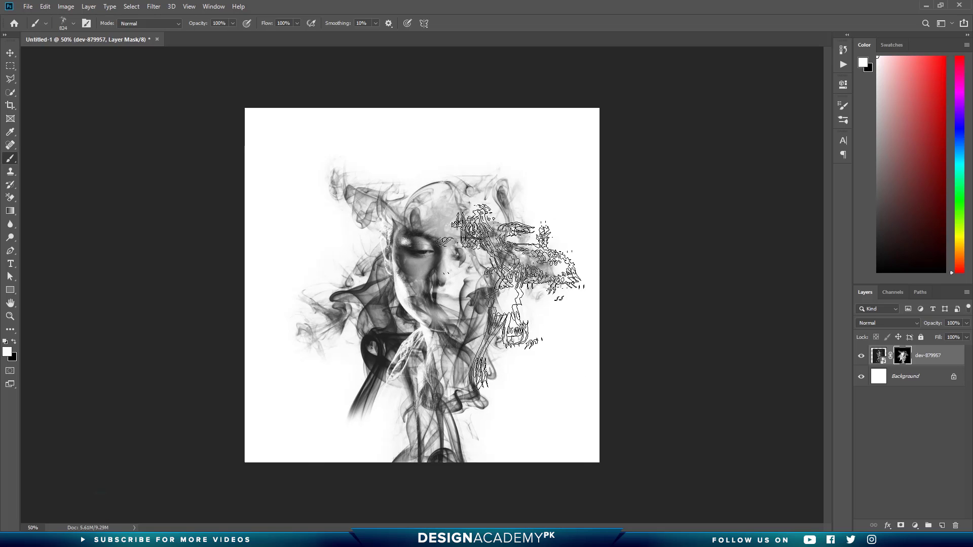
{"action": "left_click", "coordinate": [511, 310]}
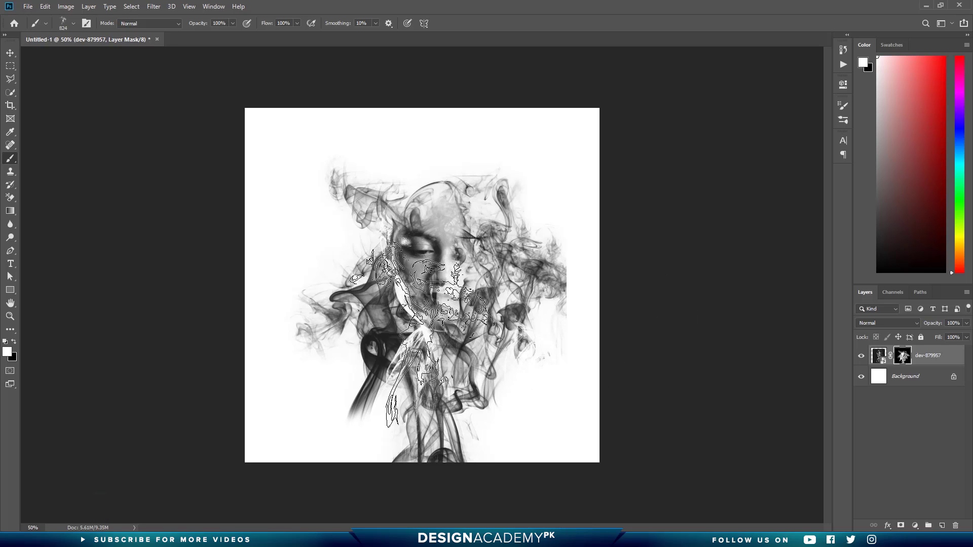
{"action": "key", "text": "ctrl+z"}
{"action": "key", "text": "ctrl+z"}
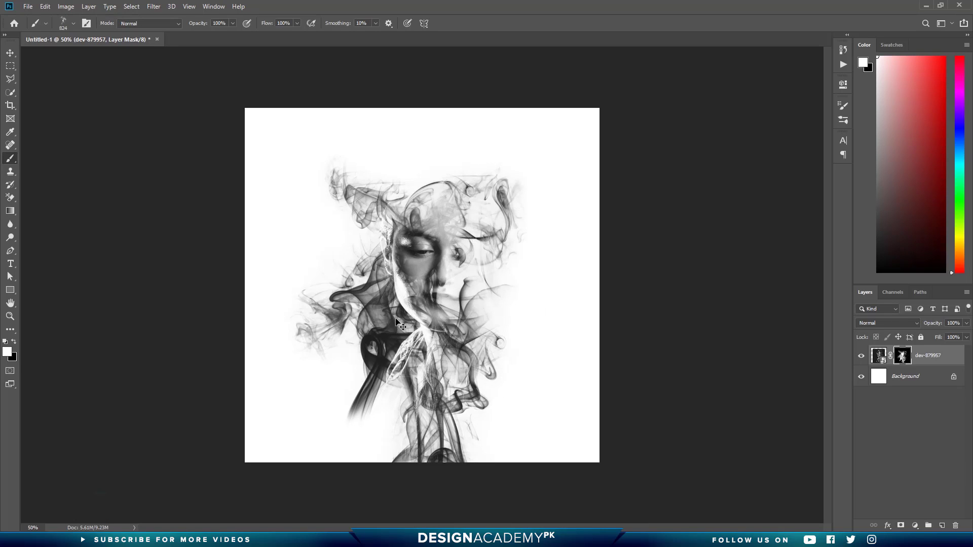
Choose another smoke normal brush, reduce it to 986 px, and stamp it in white on the mask over the faded side of the face
{"action": "right_click", "coordinate": [463, 277]}
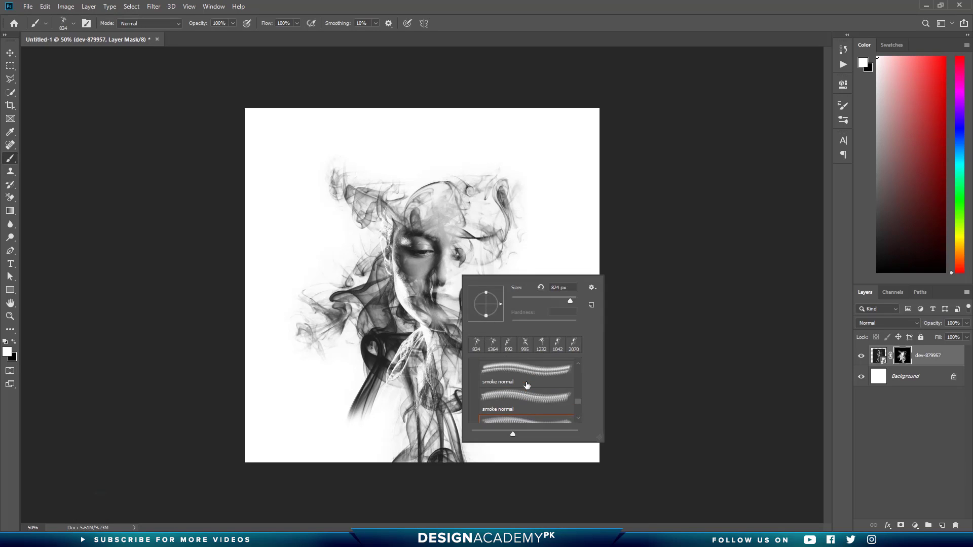
{"action": "left_click", "coordinate": [500, 378]}
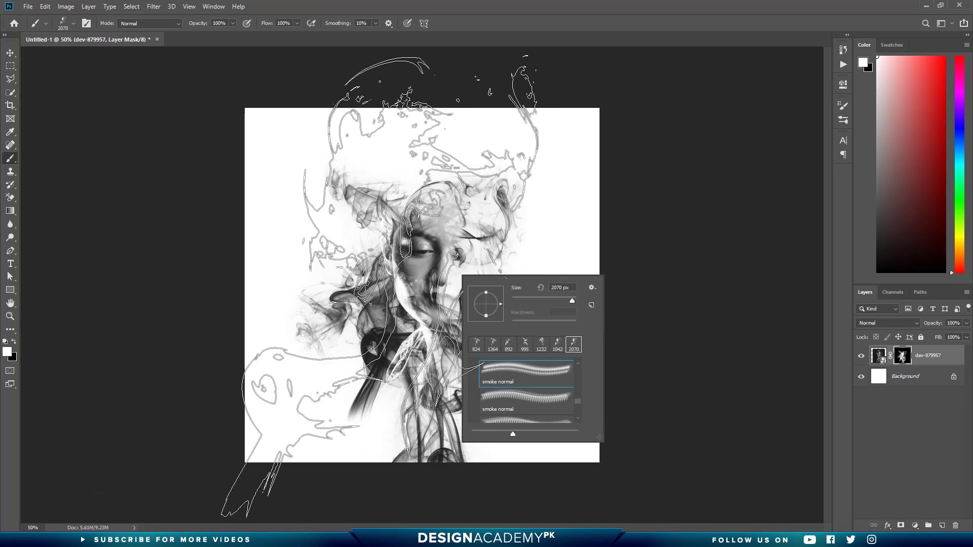
{"action": "mouse_move", "coordinate": [391, 278]}
{"action": "left_mouse_down"}
{"action": "mouse_move", "coordinate": [421, 284]}
{"action": "mouse_move", "coordinate": [212, 324]}
{"action": "mouse_move", "coordinate": [245, 322]}
{"action": "left_mouse_up"}
{"action": "key", "text": "v"}
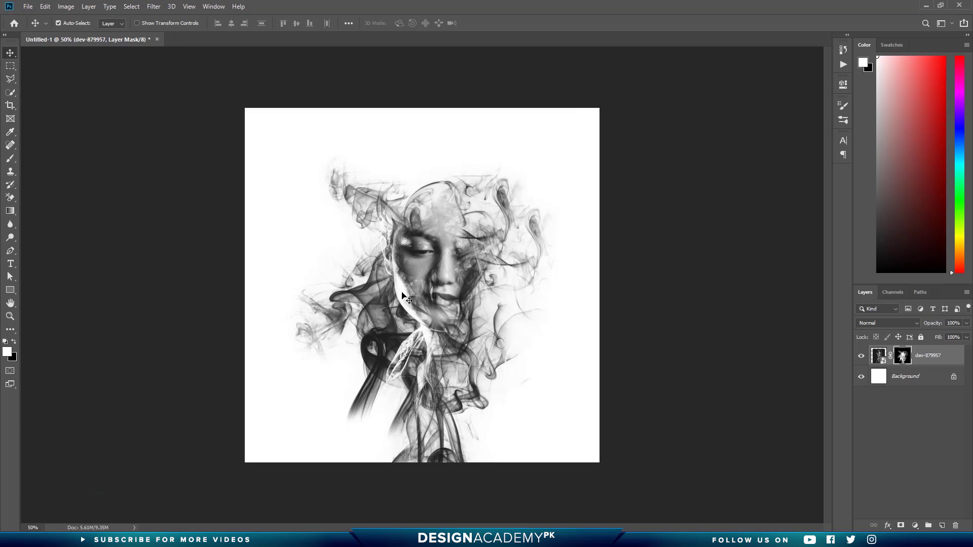
{"action": "key", "text": "b"}
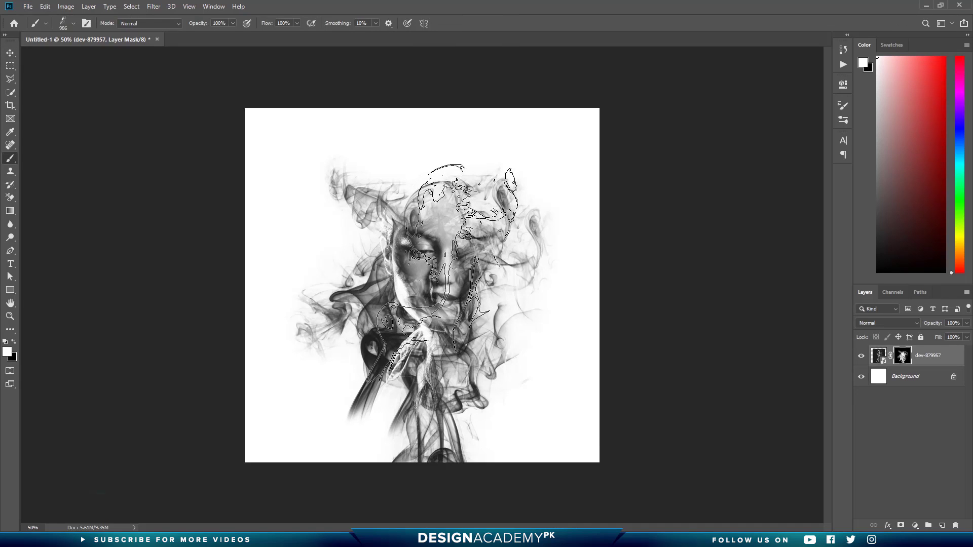
Choose another smoke normal brush, reduce it to 600 px, and stamp it in black on the mask to erase the dark strand beside the neck
{"action": "right_click", "coordinate": [453, 270]}
{"action": "scroll", "coordinate": [507, 398], "scroll_direction": "down", "scroll_amount": 2}
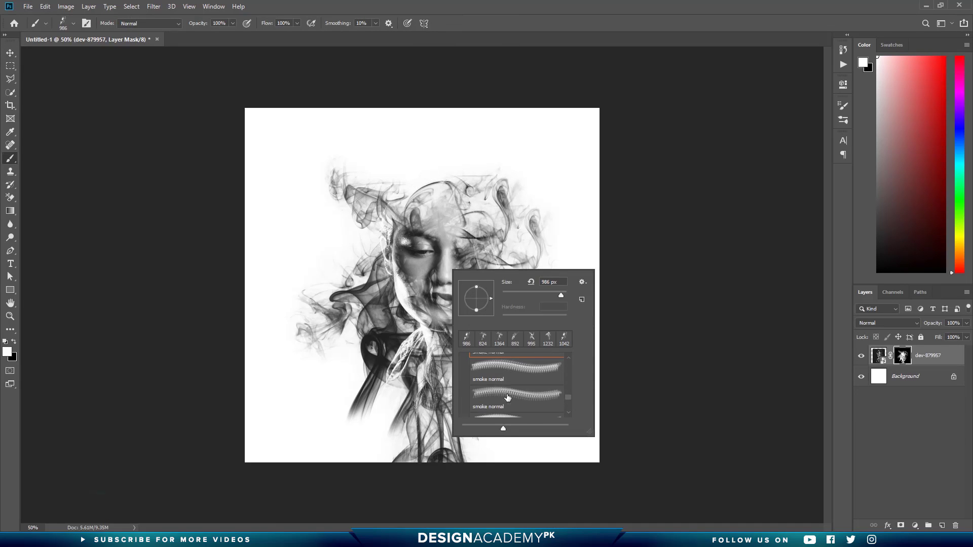
{"action": "left_click", "coordinate": [486, 379]}
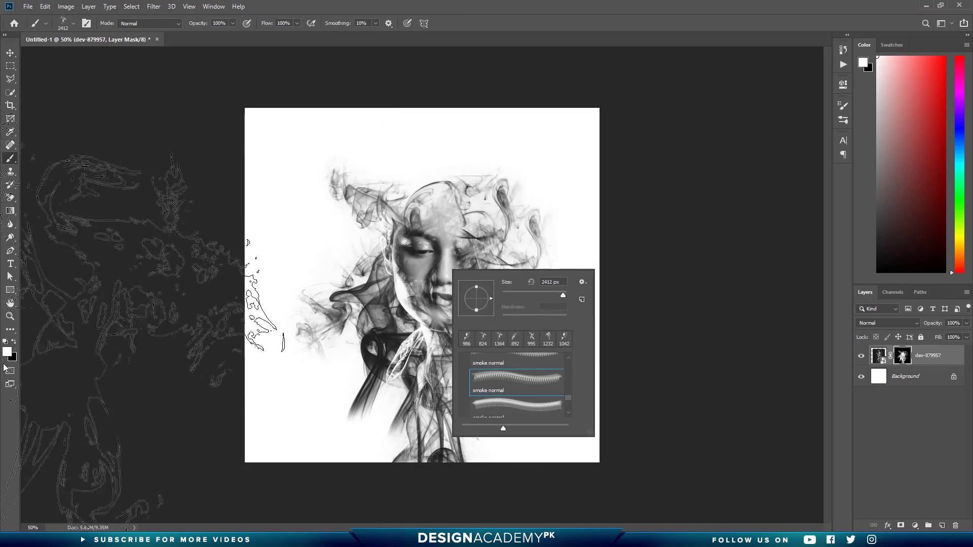
{"action": "left_click", "coordinate": [15, 346]}
{"action": "left_click", "coordinate": [14, 345]}
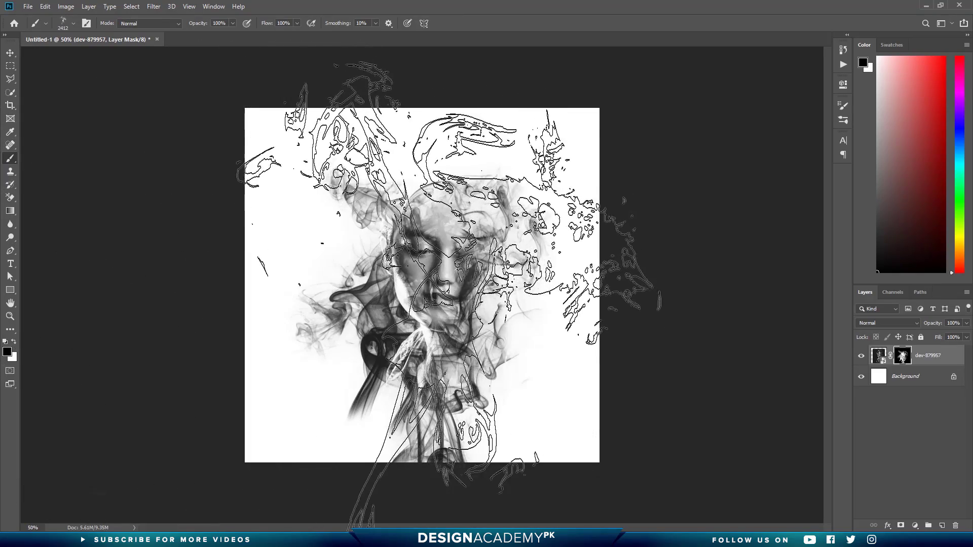
{"action": "left_click_drag", "start_coordinate": [422, 333], "coordinate": [196, 369]}
{"action": "left_click_drag", "start_coordinate": [192, 370], "coordinate": [190, 370]}
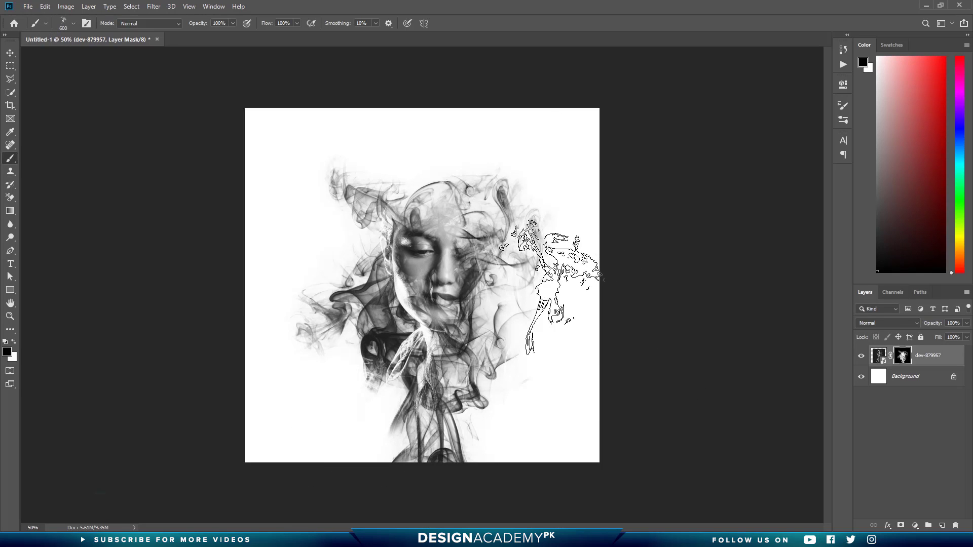
Switch the smoke brush to white, resize it to 436 px, and stamp it on the mask beside the shaded eye
{"action": "left_click_drag", "start_coordinate": [538, 273], "coordinate": [612, 275]}
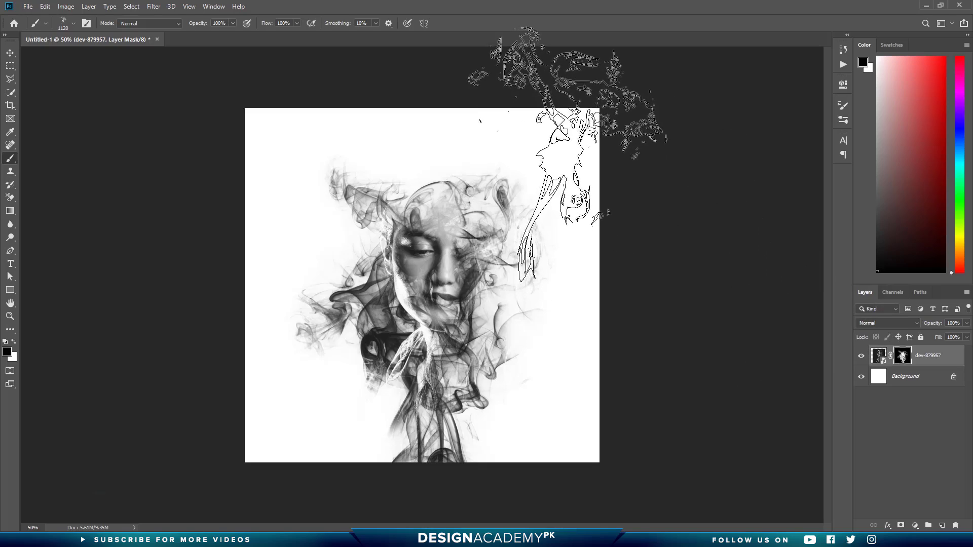
{"action": "key", "text": "x"}
{"action": "left_click_drag", "start_coordinate": [474, 304], "coordinate": [386, 304]}
{"action": "left_click", "coordinate": [489, 250]}
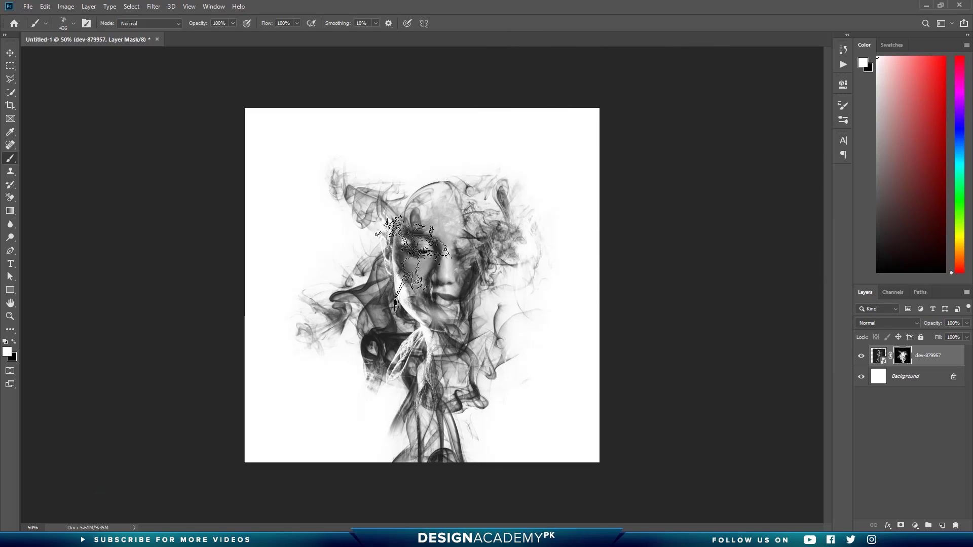
Choose another smoke normal brush, reduce its size, and stamp it in white on the mask to extend the smoke beside the shaded eye
{"action": "right_click", "coordinate": [548, 262]}
{"action": "double_click", "coordinate": [549, 405]}
{"action": "left_click_drag", "start_coordinate": [494, 271], "coordinate": [284, 271]}
{"action": "left_click", "coordinate": [528, 263]}
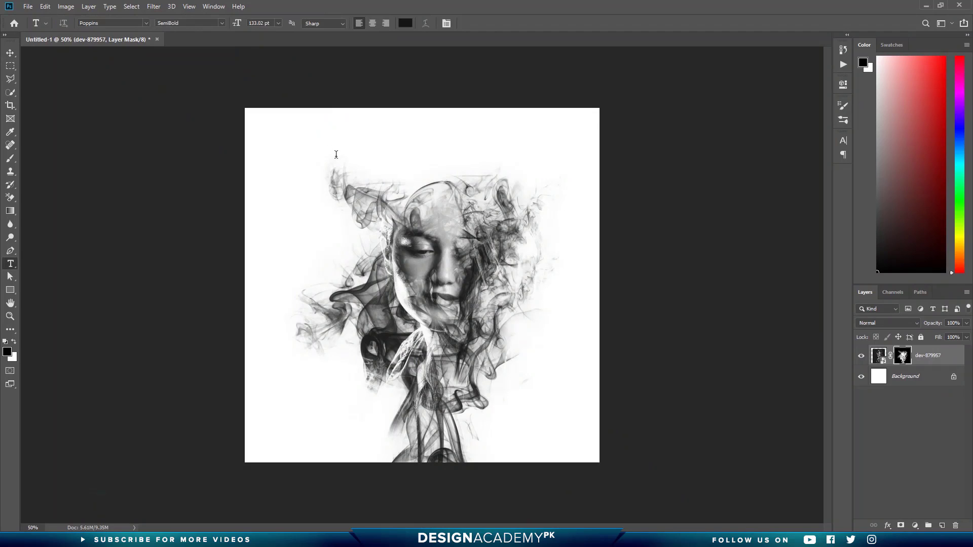
Add the text "DAPK STUDIO PRESENTS" in black above the portrait
{"action": "left_click", "coordinate": [335, 154]}
{"action": "type", "text": "DAPK PRE"}
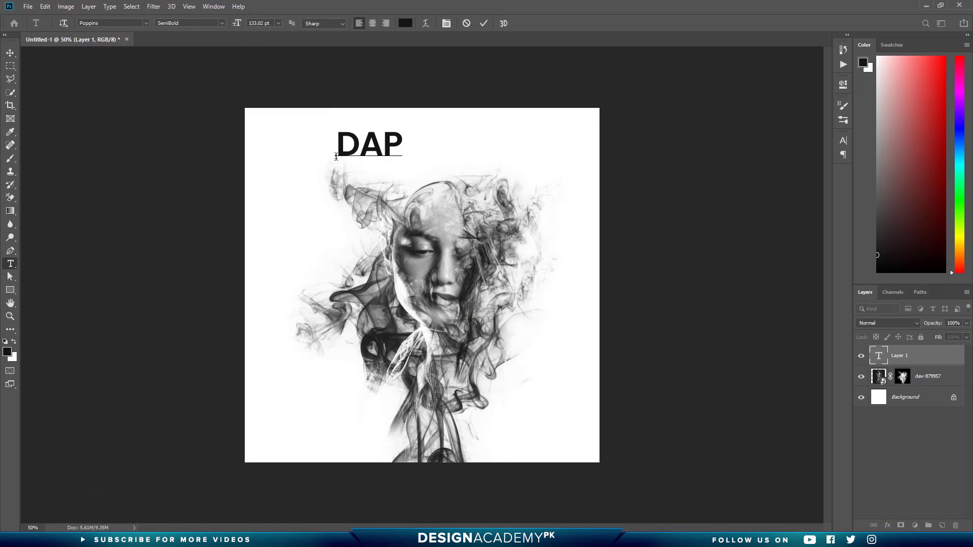
{"action": "key", "text": "BackSpace"}
{"action": "key", "text": "BackSpace"}
{"action": "key", "text": "BackSpace"}
{"action": "type", "text": "STUDIO PRESENTS"}
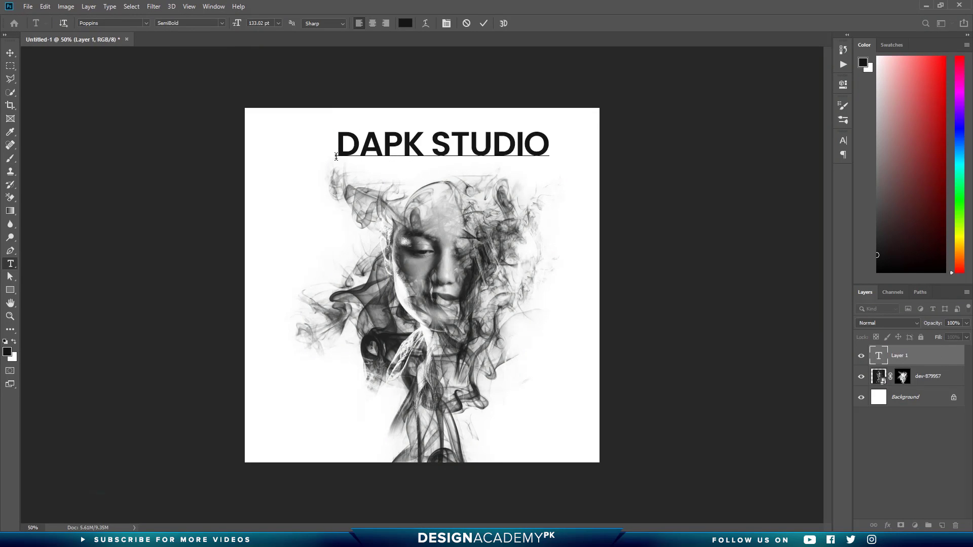
{"action": "key", "text": "ctrl+Return"}
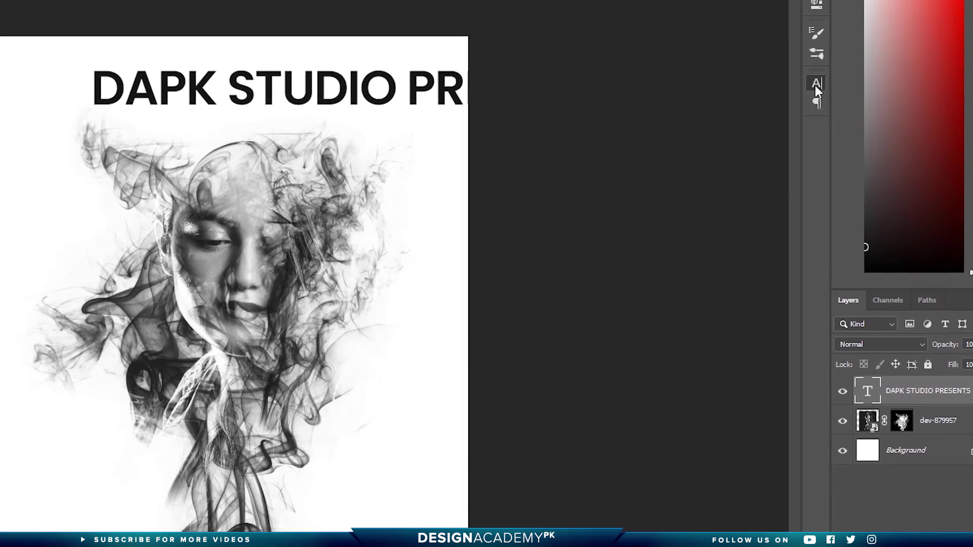
Set the DAPK STUDIO PRESENTS text to the Montserrat Light font with tracking of 200
{"action": "left_click", "coordinate": [843, 141]}
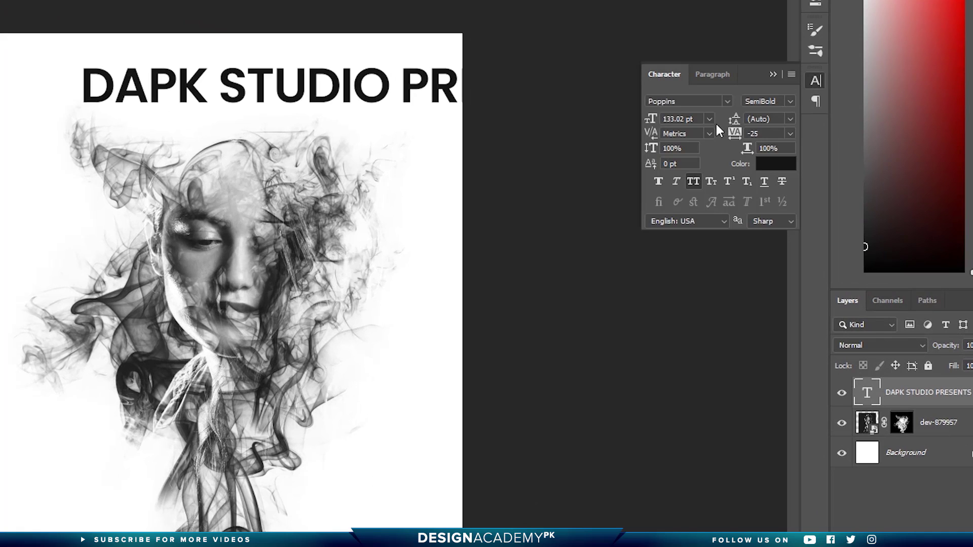
{"action": "left_click", "coordinate": [701, 103]}
{"action": "type", "text": "Montserrat"}
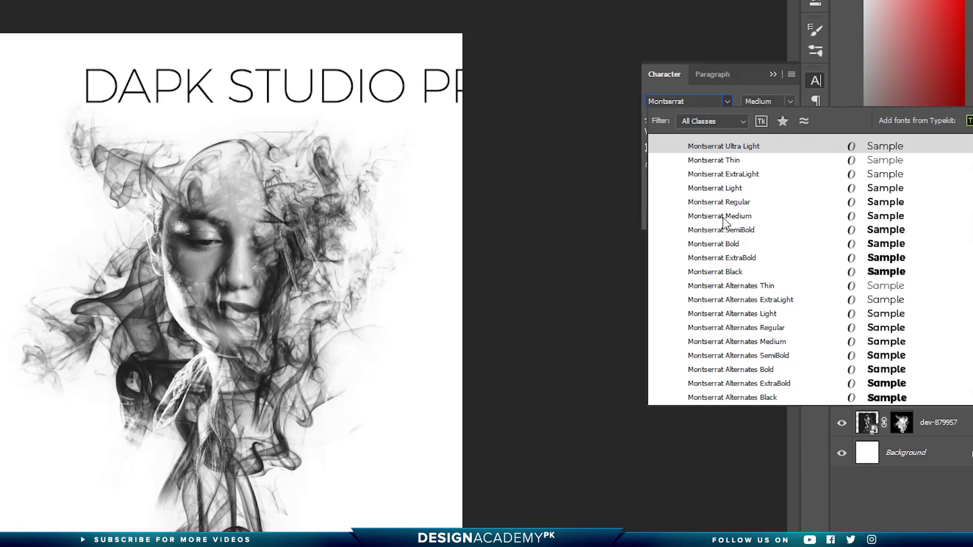
{"action": "left_click", "coordinate": [719, 189]}
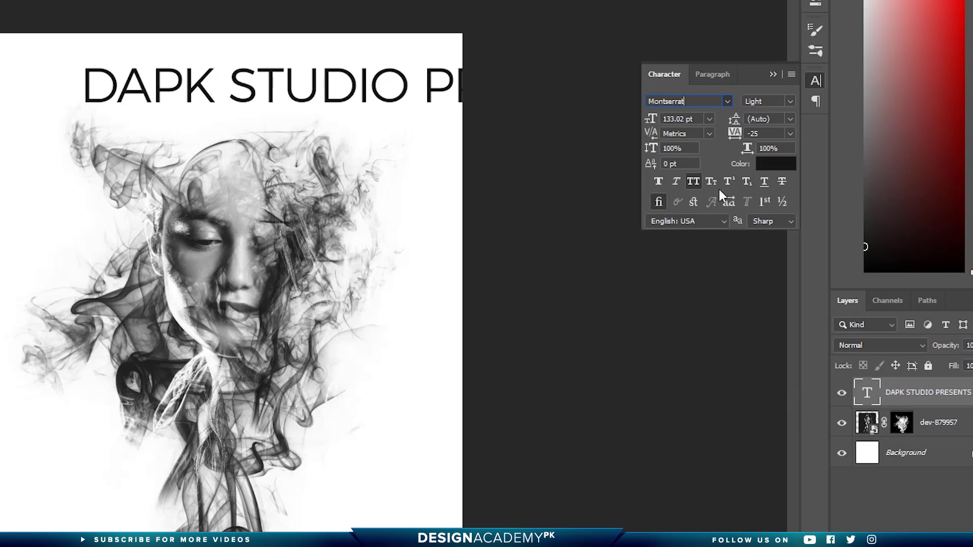
{"action": "left_click", "coordinate": [790, 134]}
{"action": "left_click", "coordinate": [775, 306]}
Set the font size of the DAPK STUDIO PRESENTS text to 48 pt
{"action": "left_click", "coordinate": [709, 119]}
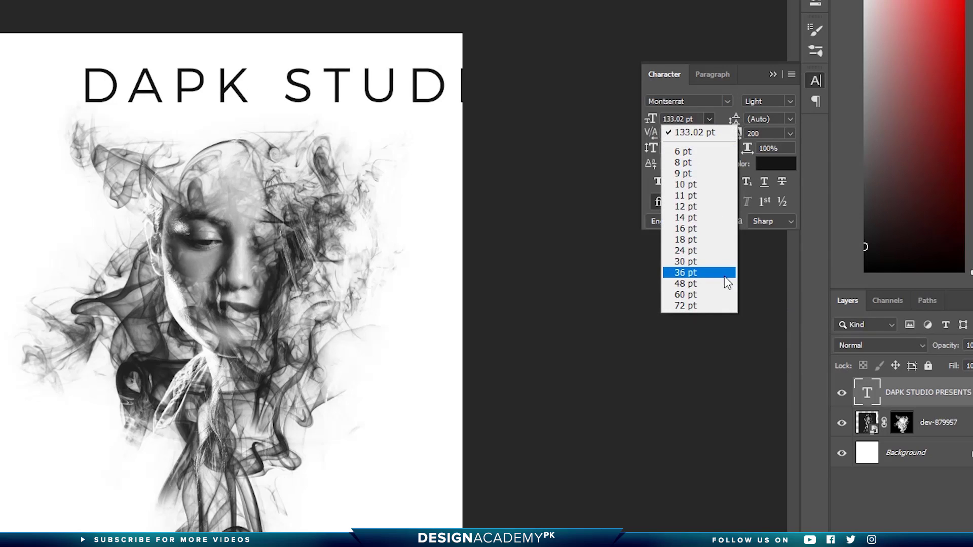
{"action": "left_click", "coordinate": [689, 261]}
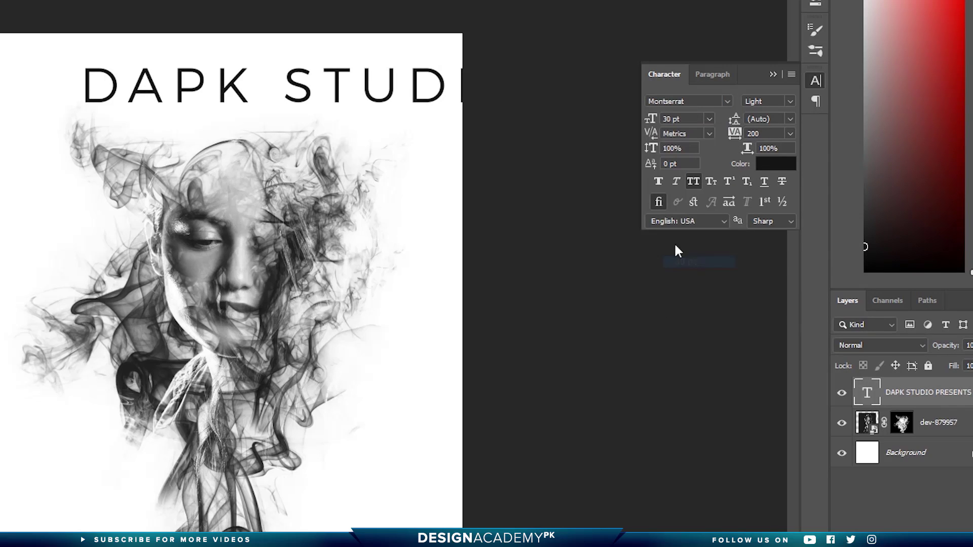
{"action": "left_click", "coordinate": [708, 119]}
{"action": "left_click", "coordinate": [691, 283]}
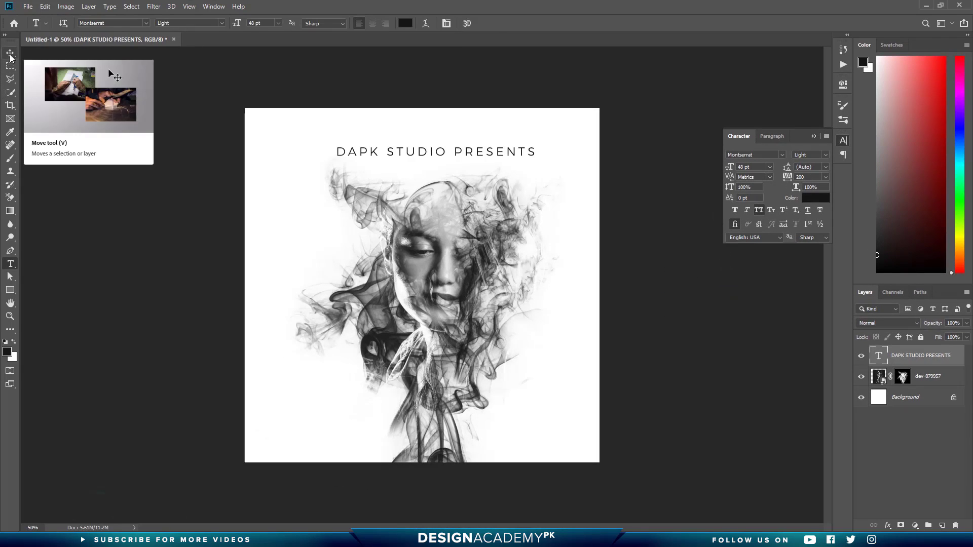
Move the DAPK STUDIO PRESENTS text up near the canvas's upper edge and centre it horizontally on the canvas
{"action": "left_click", "coordinate": [10, 56]}
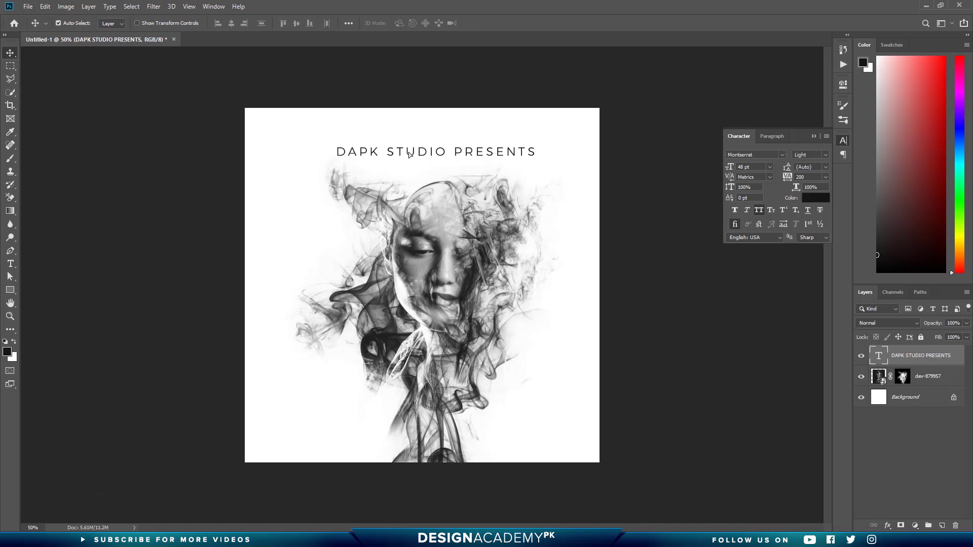
{"action": "left_click_drag", "start_coordinate": [410, 154], "coordinate": [413, 131]}
{"action": "left_click", "coordinate": [132, 6]}
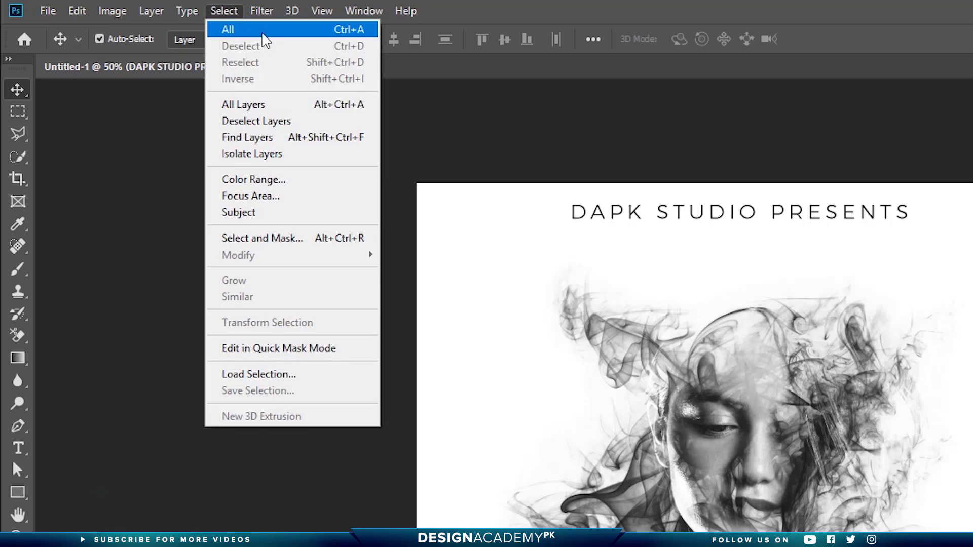
{"action": "left_click", "coordinate": [263, 33]}
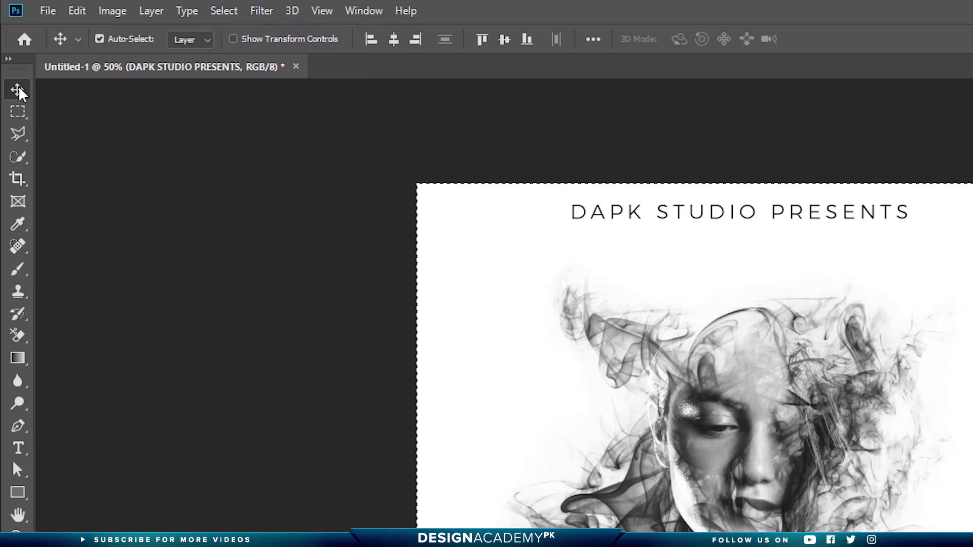
{"action": "left_click", "coordinate": [394, 39]}
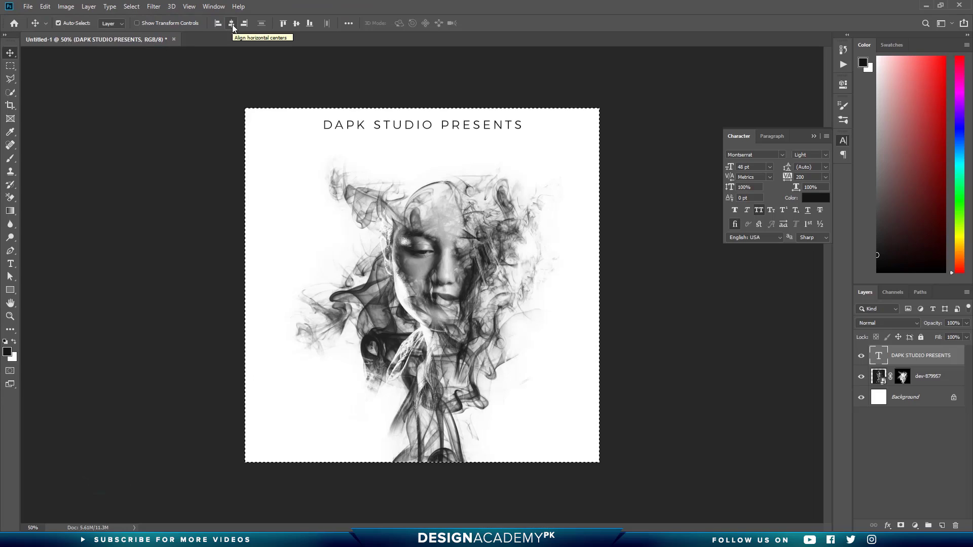
{"action": "key", "text": "ctrl+d"}
Add the text "SMOKEY" in black over the lower part of the portrait
{"action": "key", "text": "t"}
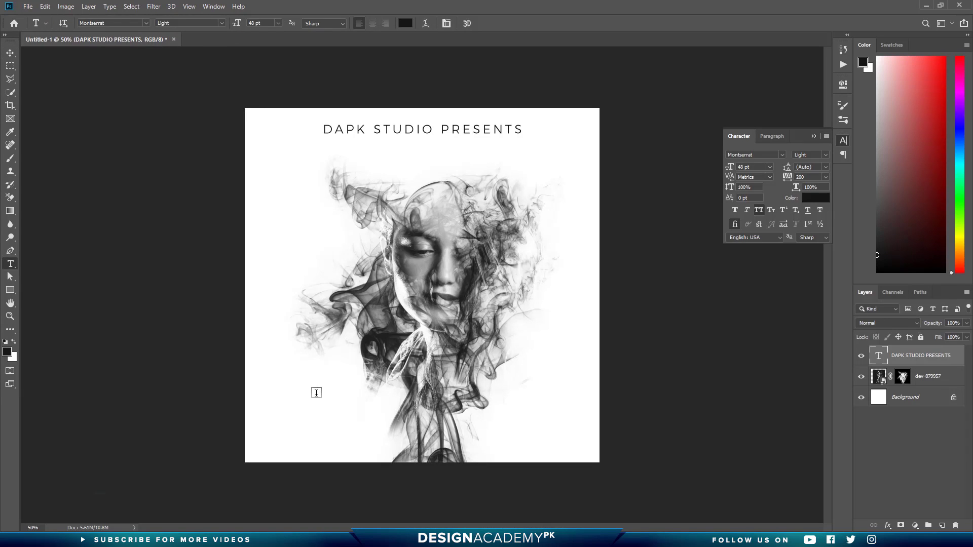
{"action": "left_click", "coordinate": [316, 393]}
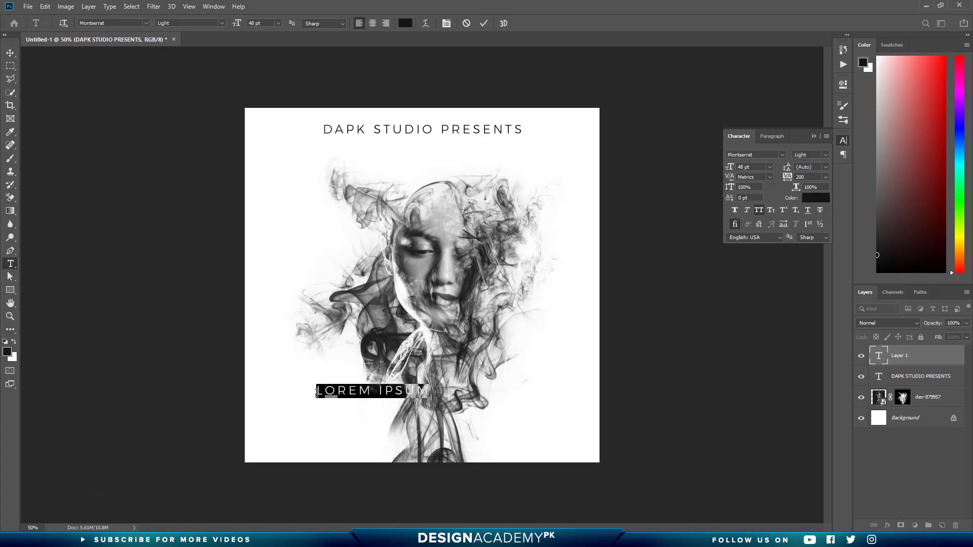
{"action": "type", "text": "SMOKEY"}
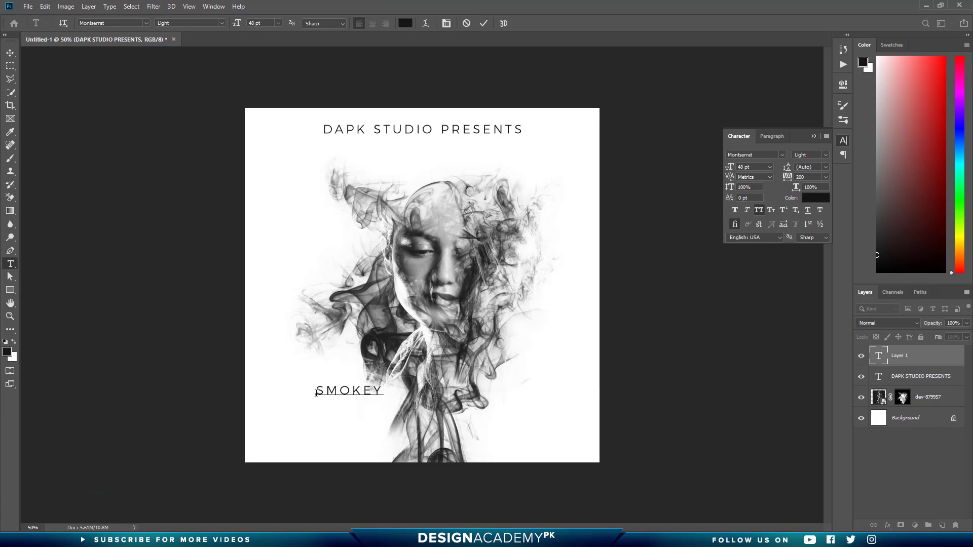
{"action": "key", "text": "ctrl+Return"}
Set the SMOKEY text to 175 pt in a thinner Montserrat weight
{"action": "left_click", "coordinate": [769, 166]}
{"action": "left_click", "coordinate": [752, 295]}
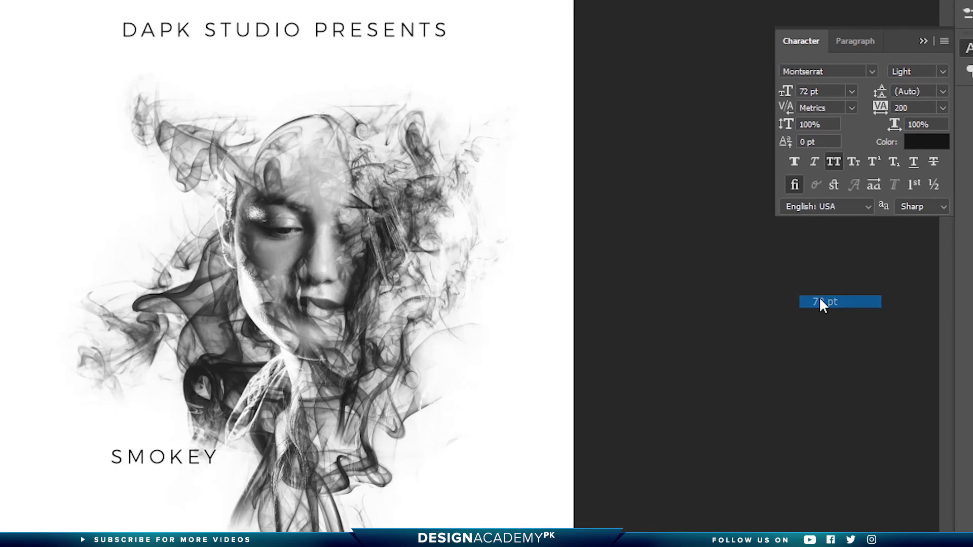
{"action": "left_click_drag", "start_coordinate": [785, 95], "coordinate": [813, 94]}
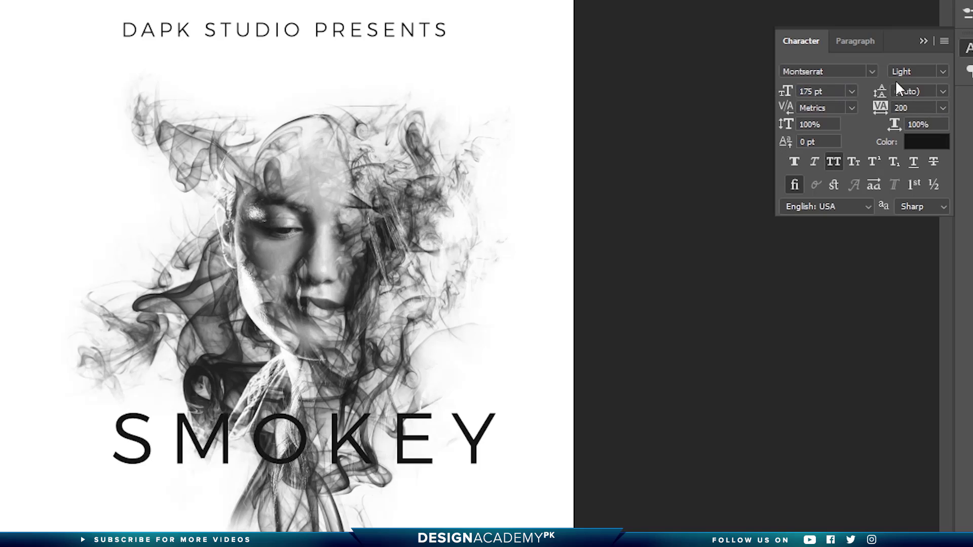
{"action": "left_click", "coordinate": [938, 71]}
{"action": "left_click", "coordinate": [930, 115]}
Centre-align the SMOKEY text's paragraph, centre the text horizontally on the canvas, and clear the selection
{"action": "left_click", "coordinate": [855, 41]}
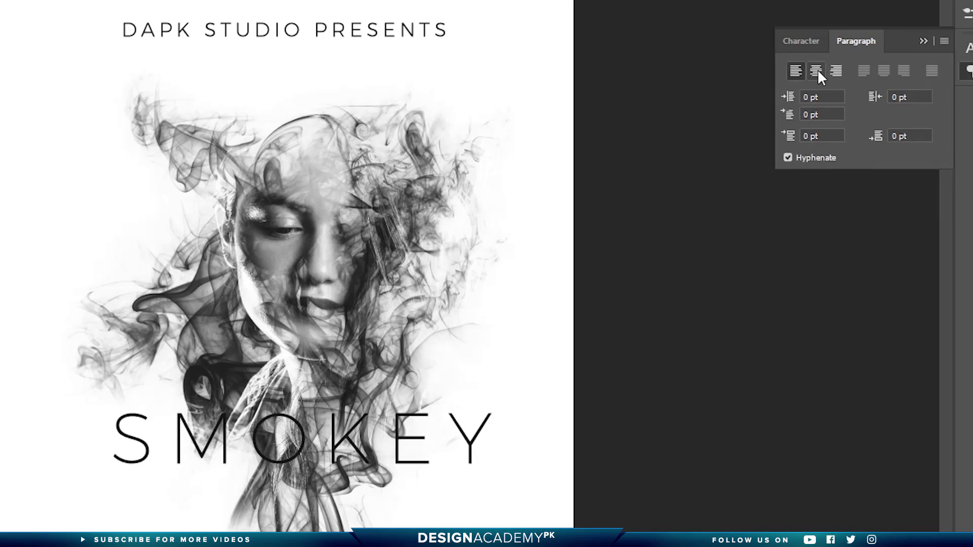
{"action": "left_click", "coordinate": [815, 71]}
{"action": "left_click", "coordinate": [131, 6]}
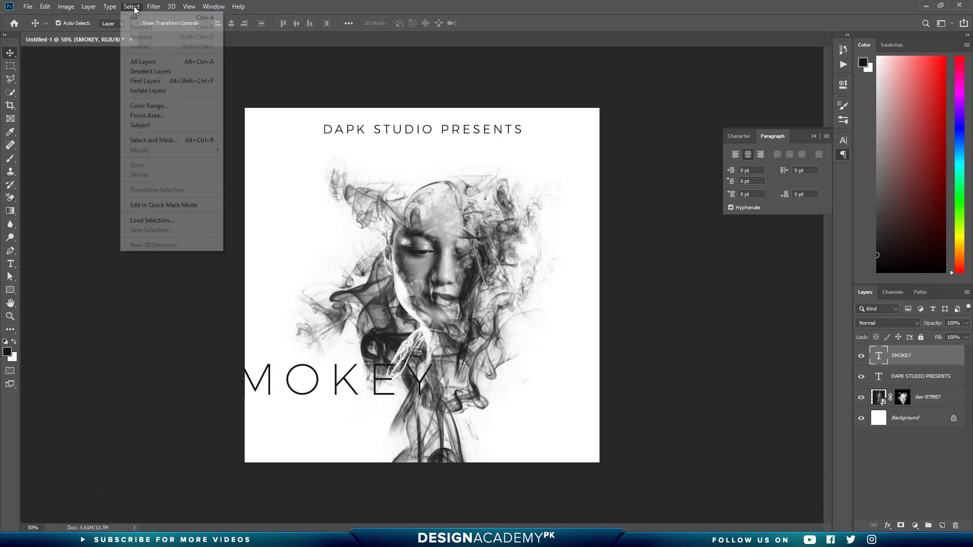
{"action": "left_click", "coordinate": [134, 18]}
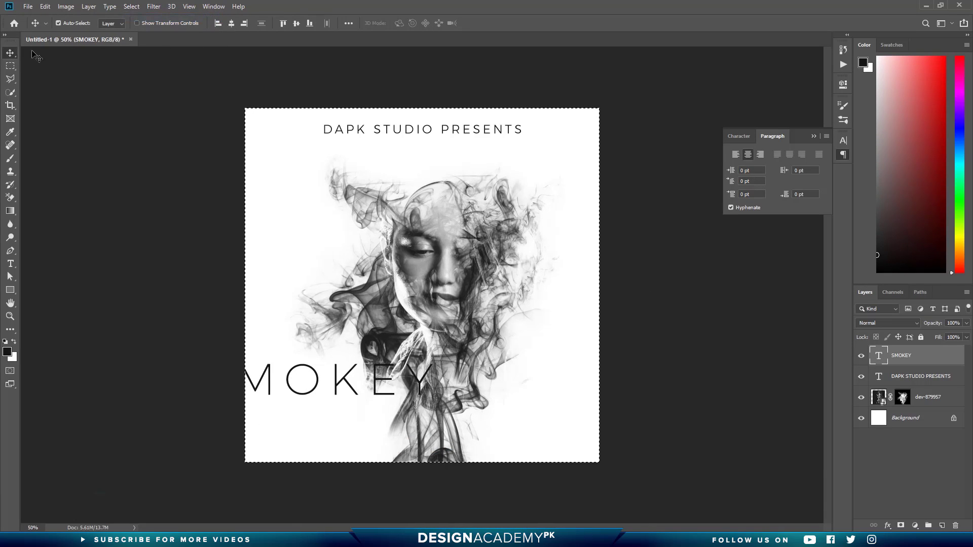
{"action": "left_click", "coordinate": [231, 22]}
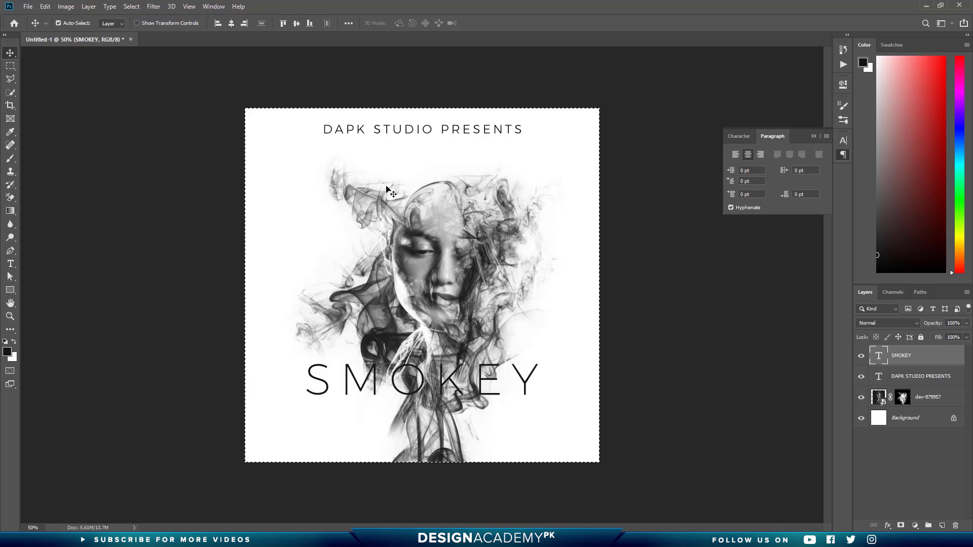
{"action": "key", "text": "ctrl"}
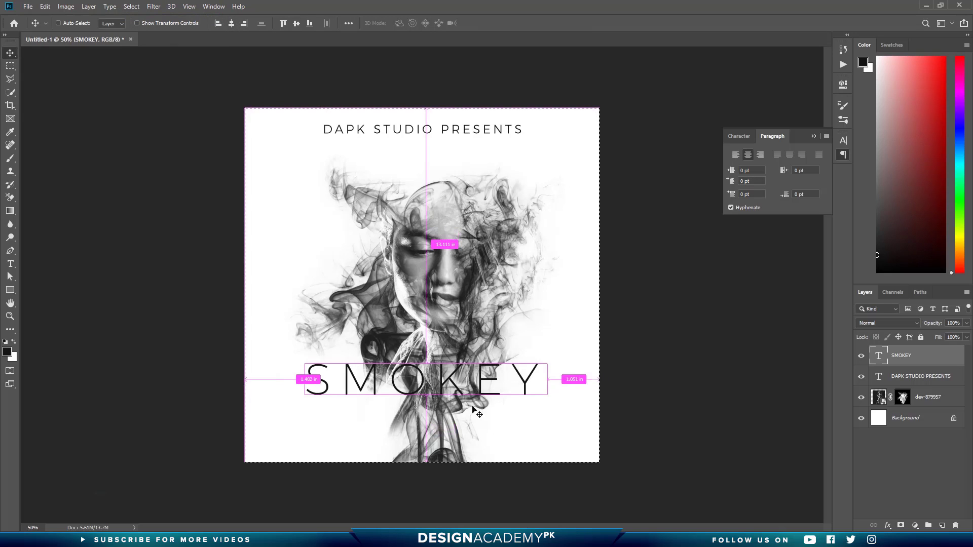
{"action": "left_click", "coordinate": [134, 9]}
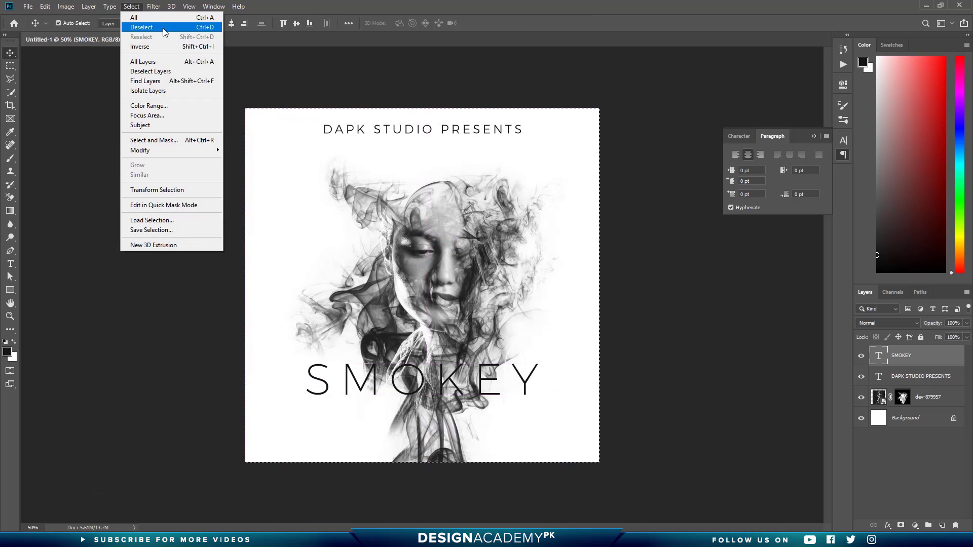
{"action": "left_click", "coordinate": [160, 29]}
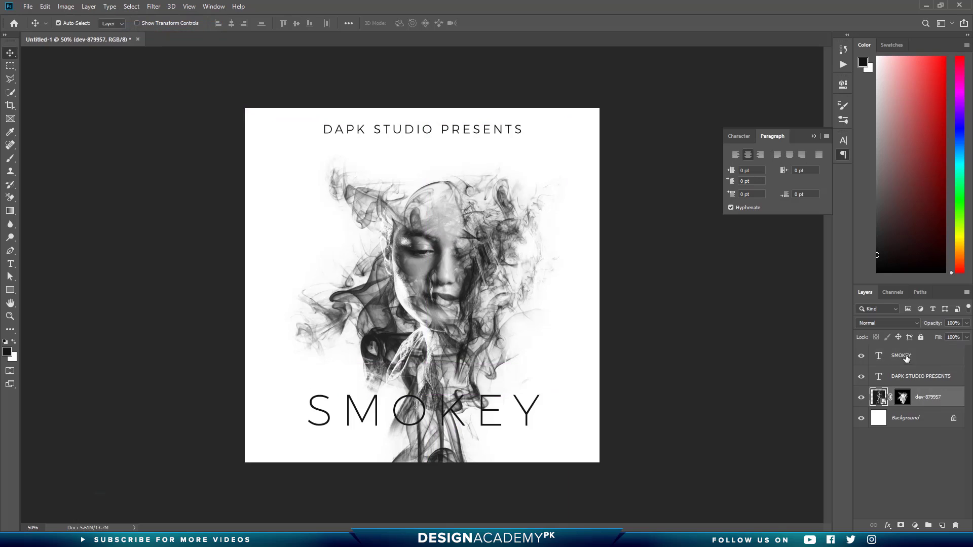
Shift the masked portrait slightly to the left and stamp more white smoke on its mask around the top of the head
{"action": "left_click", "coordinate": [906, 356]}
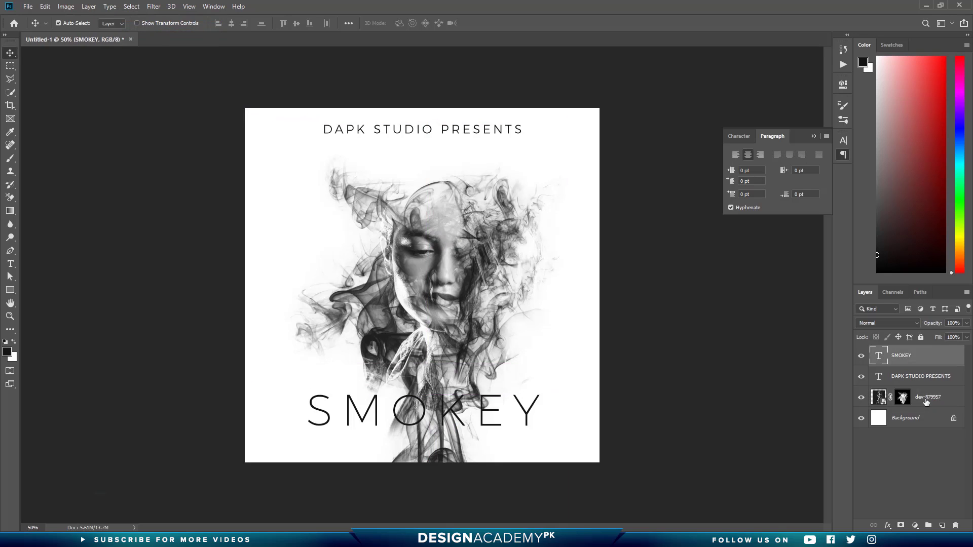
{"action": "left_click", "coordinate": [402, 299]}
{"action": "mouse_move", "coordinate": [441, 295]}
{"action": "left_mouse_down"}
{"action": "mouse_move", "coordinate": [428, 295]}
{"action": "mouse_move", "coordinate": [434, 303]}
{"action": "left_mouse_up"}
{"action": "key", "text": "ctrl+z"}
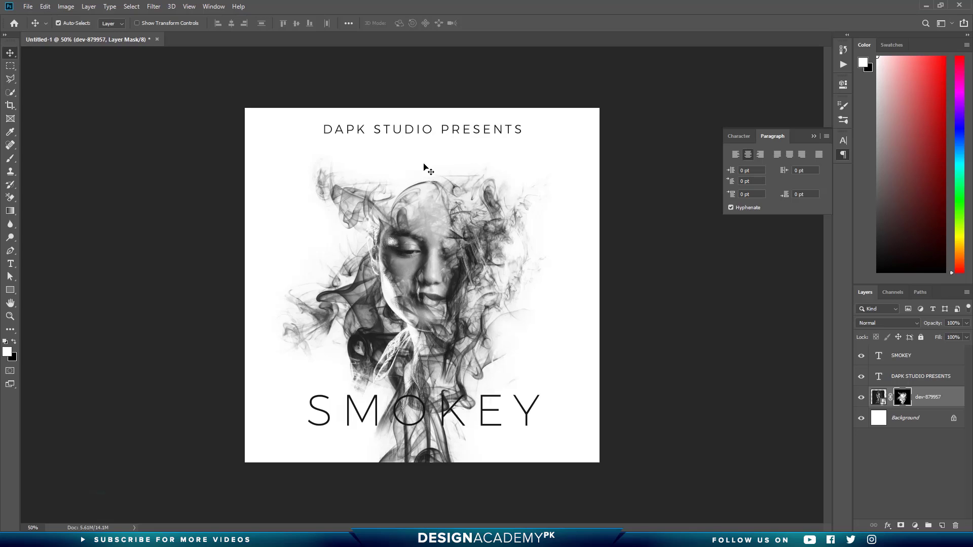
{"action": "key", "text": "b"}
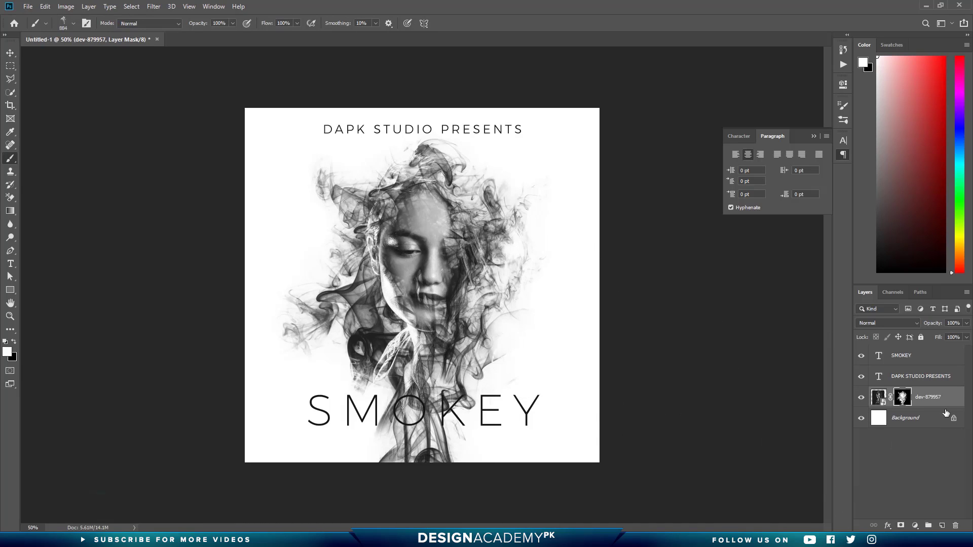
Create a new layer directly above the portrait and set up a Soft Round brush of about 1071 px
{"action": "left_click", "coordinate": [942, 526]}
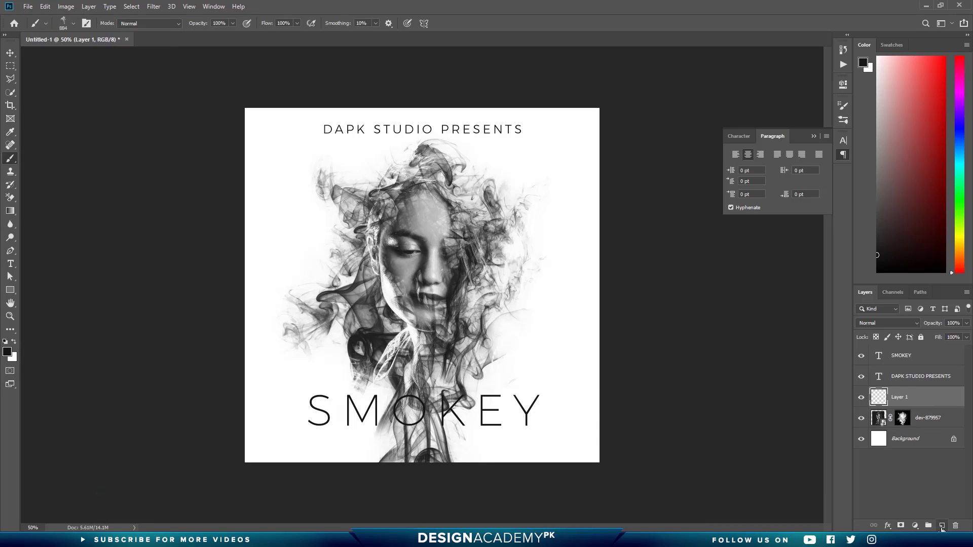
{"action": "left_click", "coordinate": [74, 23]}
{"action": "left_click_drag", "start_coordinate": [122, 160], "coordinate": [119, 114]}
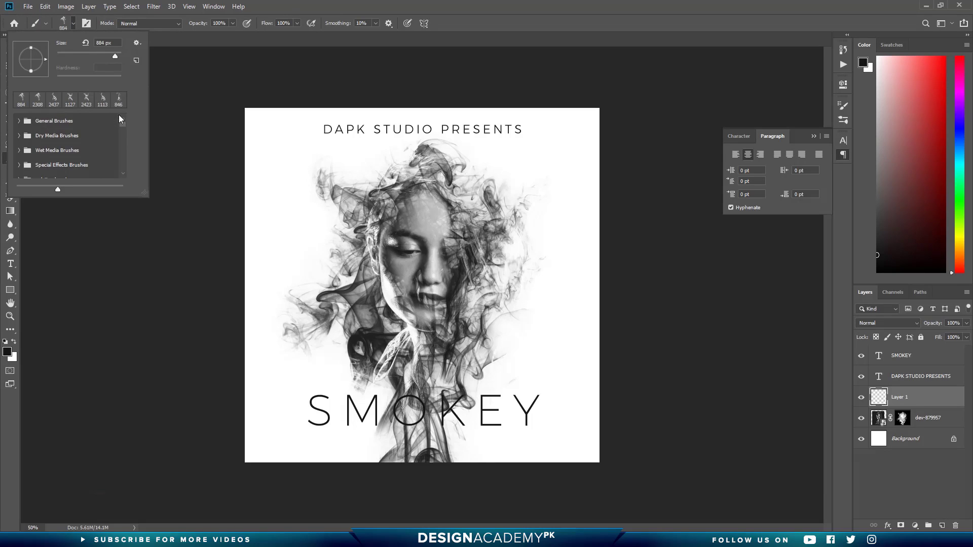
{"action": "left_click", "coordinate": [18, 122]}
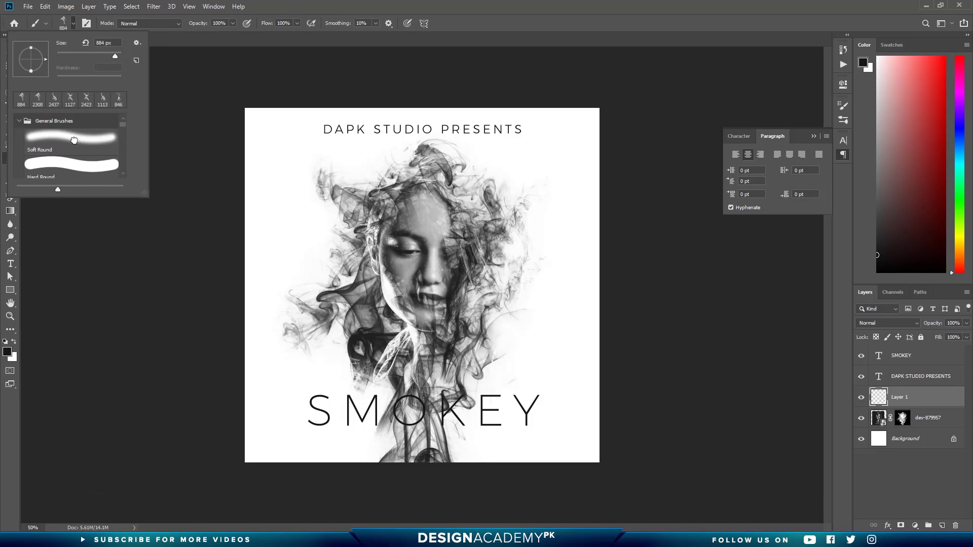
{"action": "left_click", "coordinate": [60, 148]}
{"action": "left_click", "coordinate": [504, 4]}
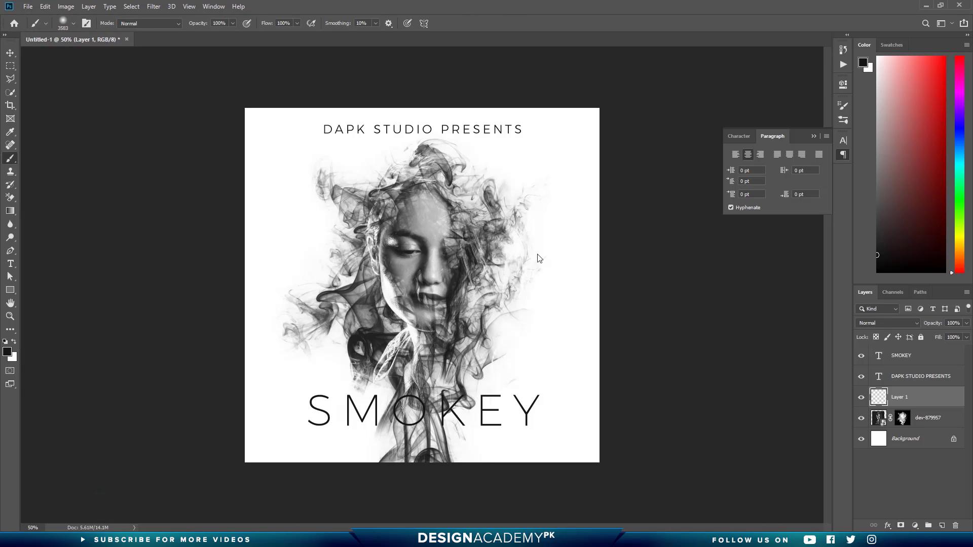
{"action": "left_click_drag", "start_coordinate": [483, 256], "coordinate": [152, 304]}
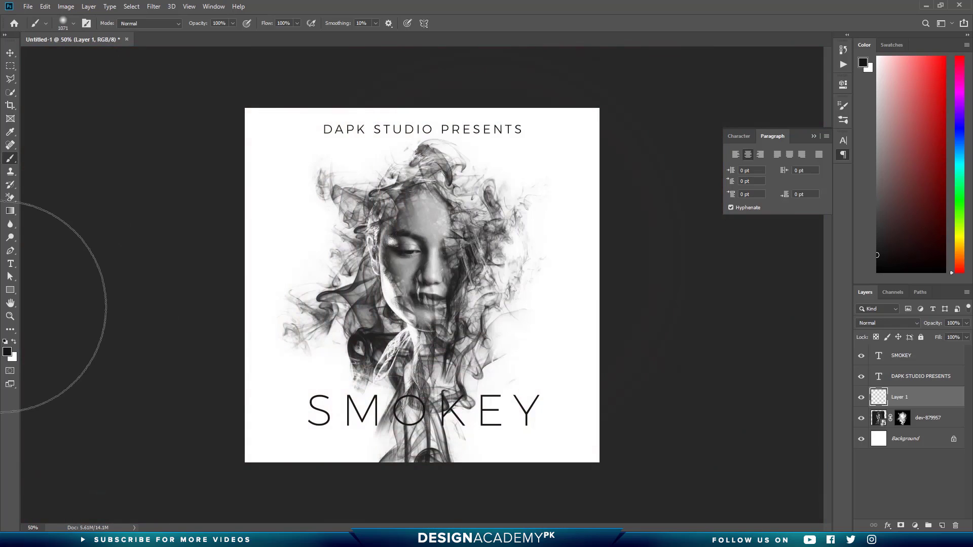
Set the foreground color to the pinkish red f9004c
{"action": "left_click", "coordinate": [7, 355]}
{"action": "left_click", "coordinate": [510, 111]}
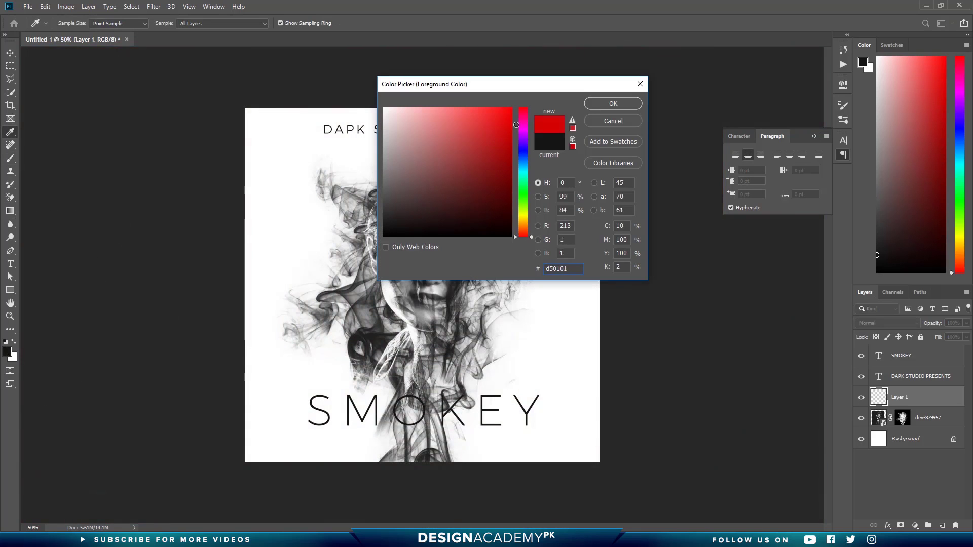
{"action": "left_click", "coordinate": [524, 114]}
{"action": "left_click_drag", "start_coordinate": [522, 113], "coordinate": [522, 114]}
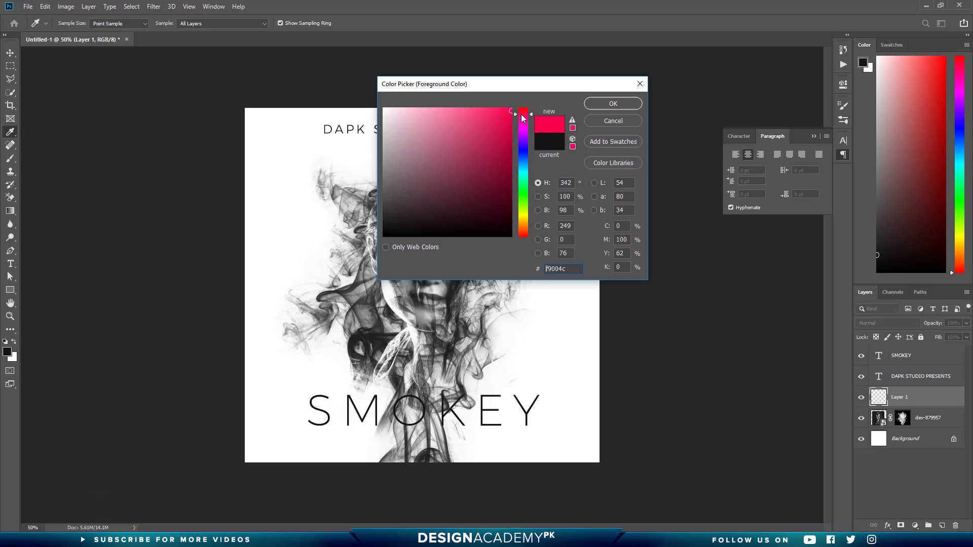
{"action": "left_click", "coordinate": [613, 104]}
Paint a 1415 px soft pink spot over the portrait's right side and set the layer's blend mode to Linear Dodge (Add)
{"action": "key", "text": "b"}
{"action": "left_click_drag", "start_coordinate": [565, 302], "coordinate": [606, 296]}
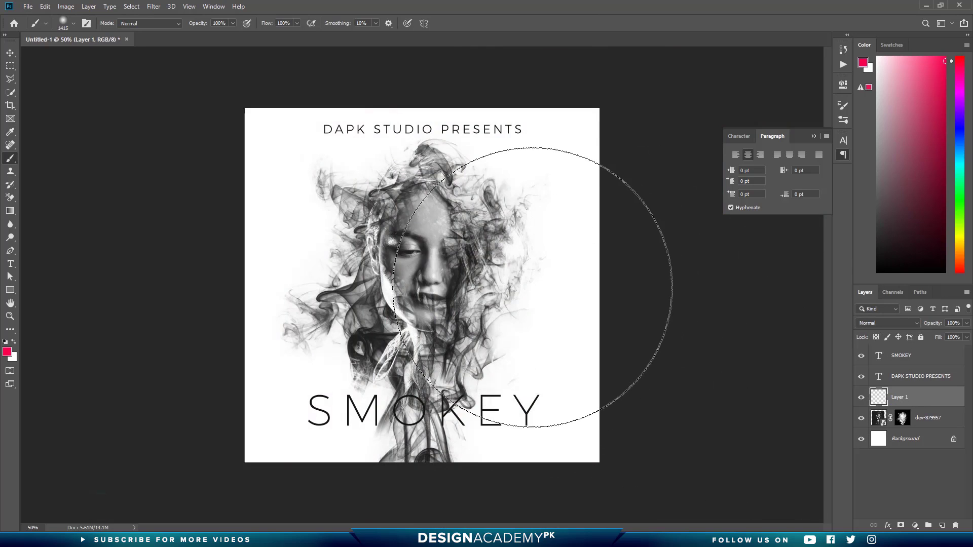
{"action": "left_click", "coordinate": [529, 283]}
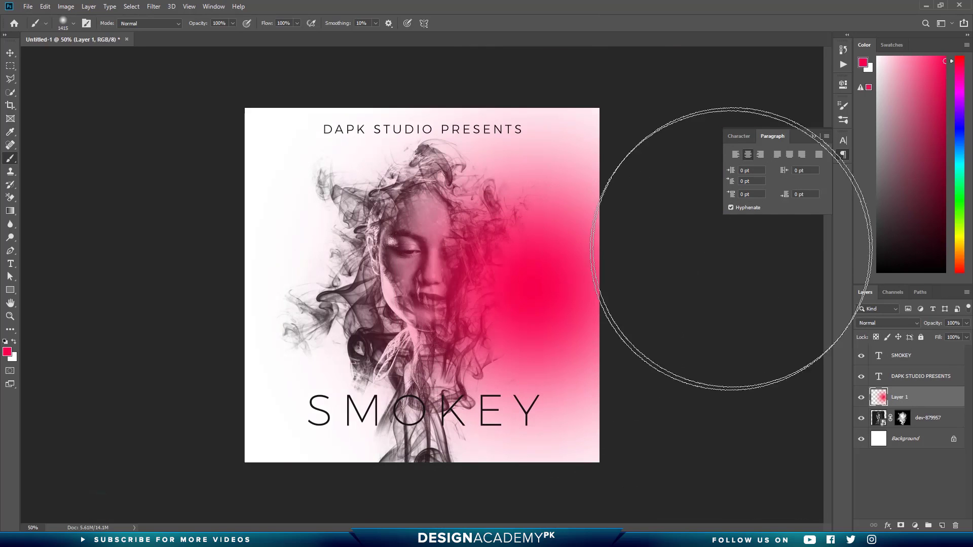
{"action": "left_click", "coordinate": [877, 322]}
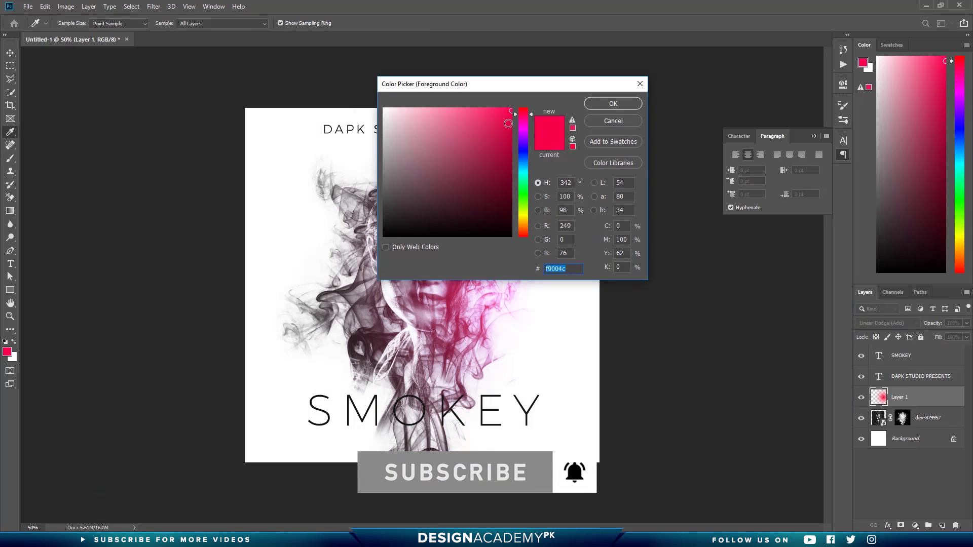
Change the foreground color to pure red and paint a soft glow over the smoke on the portrait's left side
{"action": "left_click_drag", "start_coordinate": [508, 116], "coordinate": [532, 95]}
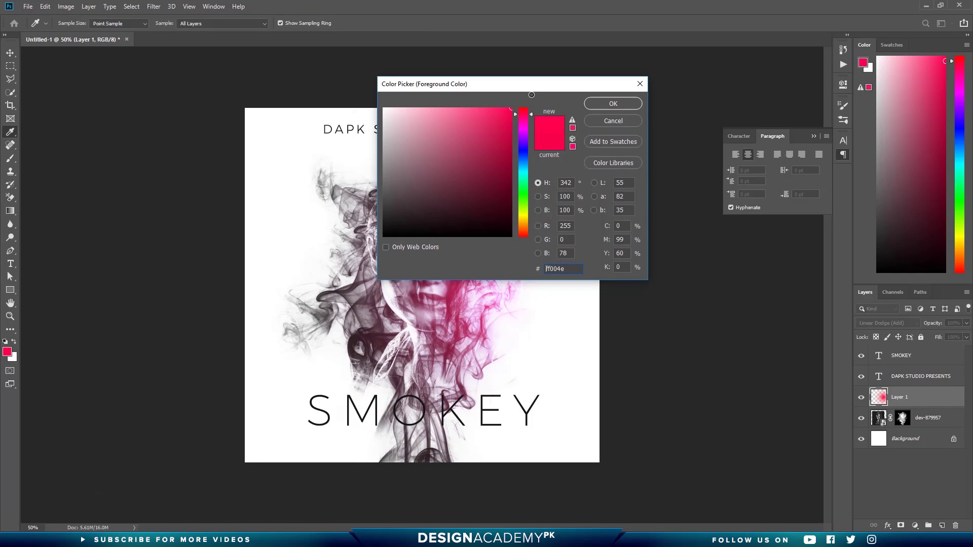
{"action": "left_click", "coordinate": [601, 106]}
{"action": "key", "text": "b"}
{"action": "mouse_move", "coordinate": [278, 264]}
{"action": "left_mouse_down"}
{"action": "mouse_move", "coordinate": [243, 243]}
{"action": "mouse_move", "coordinate": [174, 348]}
{"action": "left_mouse_up"}
Add an Outer Glow effect to the SMOKEY text layer
{"action": "left_click", "coordinate": [898, 357]}
{"action": "key", "text": "v"}
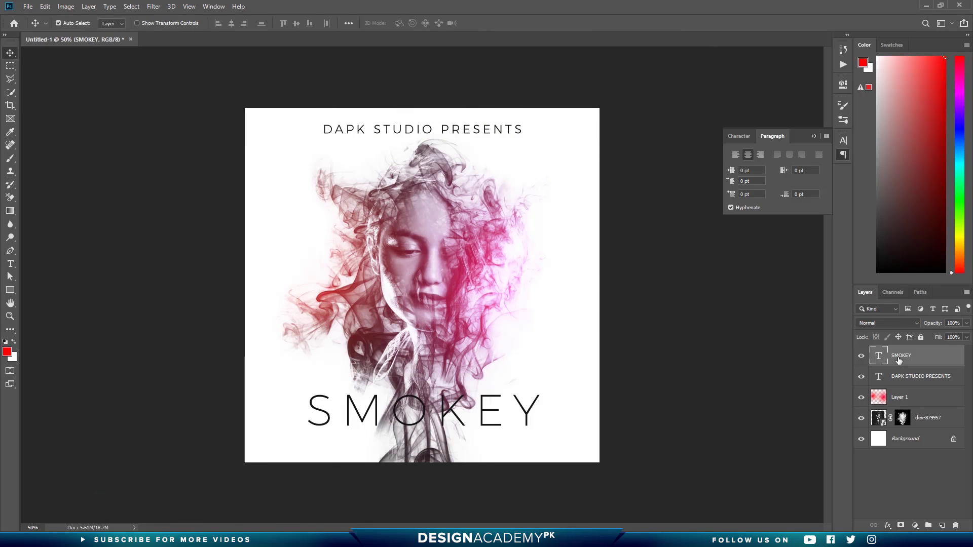
{"action": "right_click", "coordinate": [899, 359]}
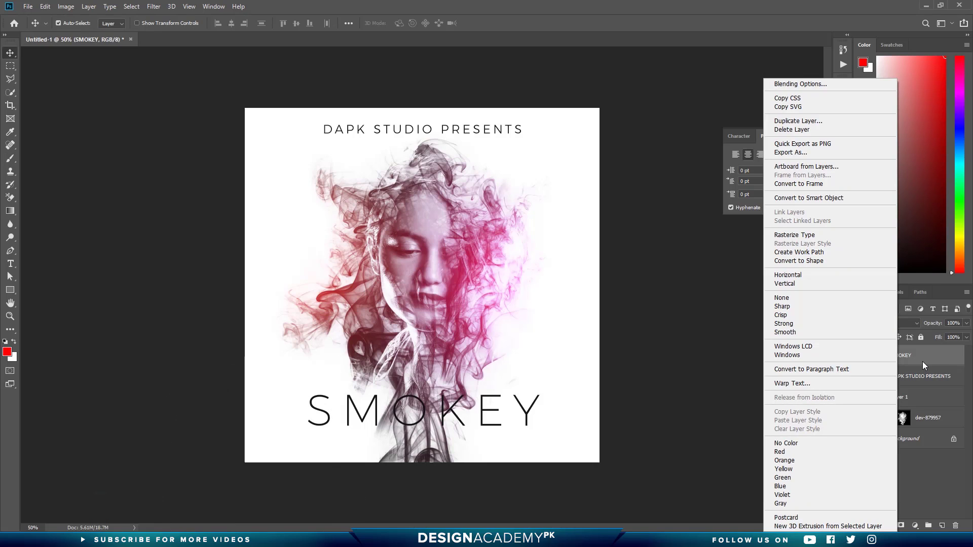
{"action": "left_click", "coordinate": [798, 85]}
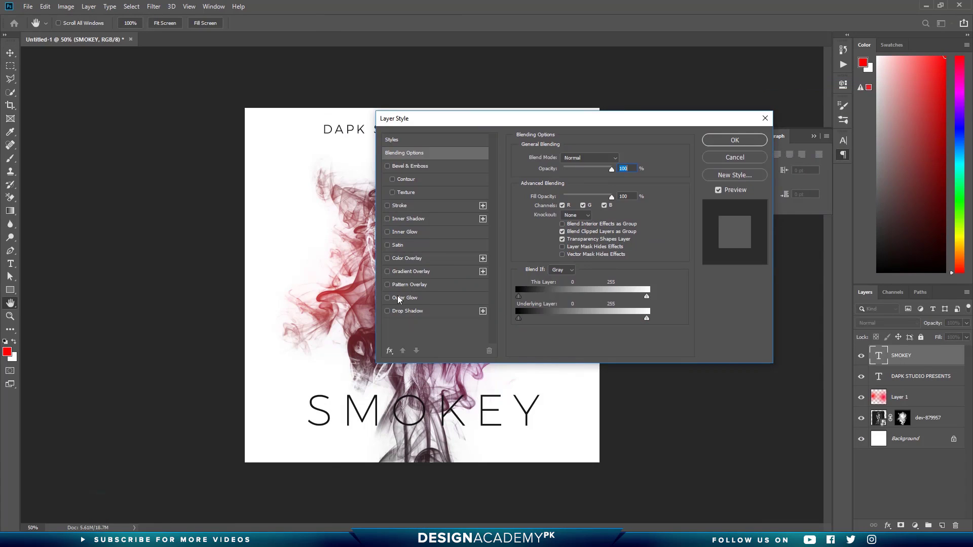
{"action": "left_click", "coordinate": [412, 298]}
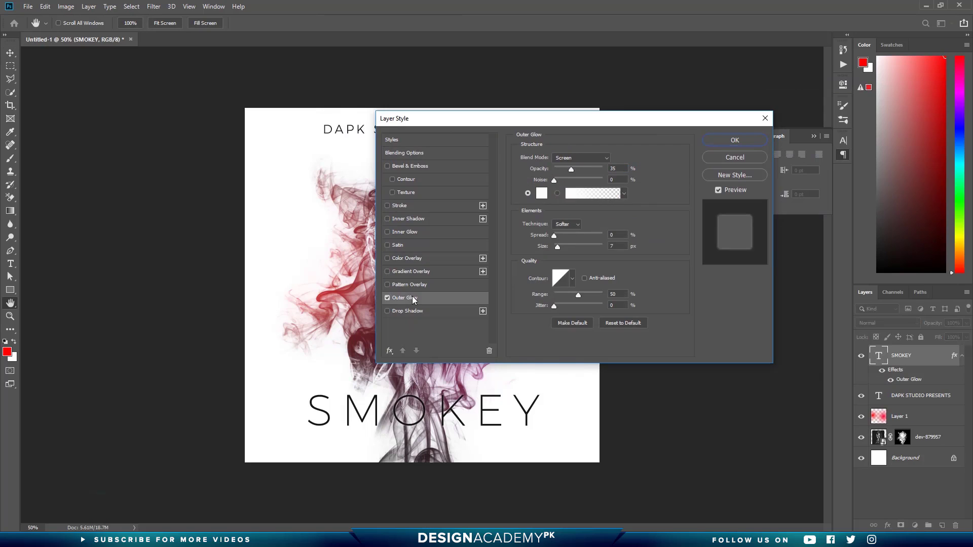
Set the outer glow to Linear Dodge (Add) with 59% opacity, 4% spread and 29 px size, and apply the layer style
{"action": "left_click", "coordinate": [578, 160]}
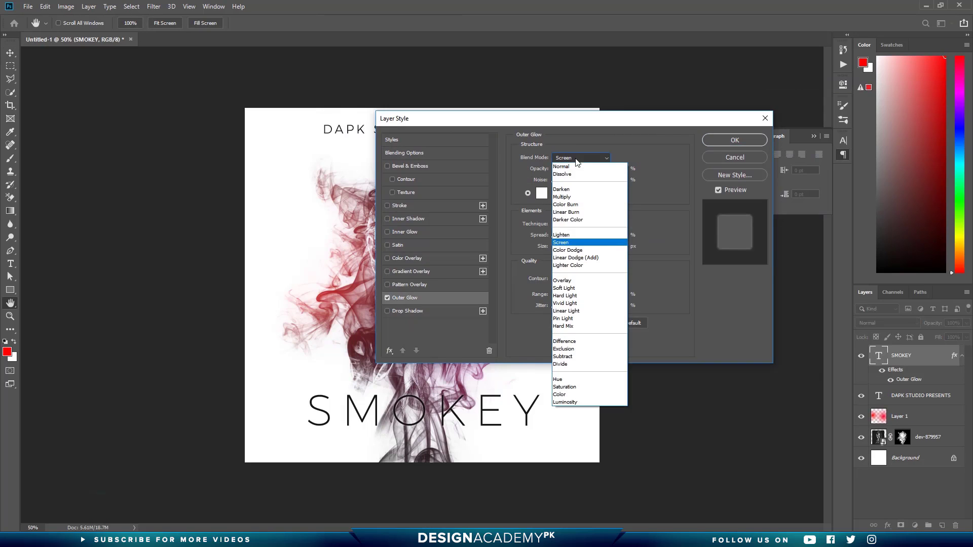
{"action": "left_click", "coordinate": [604, 259]}
{"action": "left_click_drag", "start_coordinate": [577, 169], "coordinate": [583, 171]}
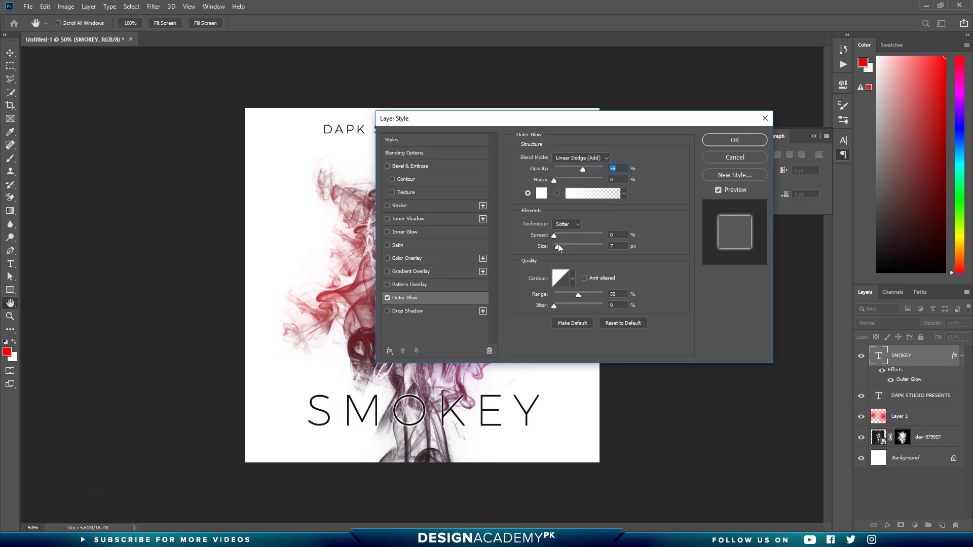
{"action": "left_click_drag", "start_coordinate": [558, 245], "coordinate": [557, 237]}
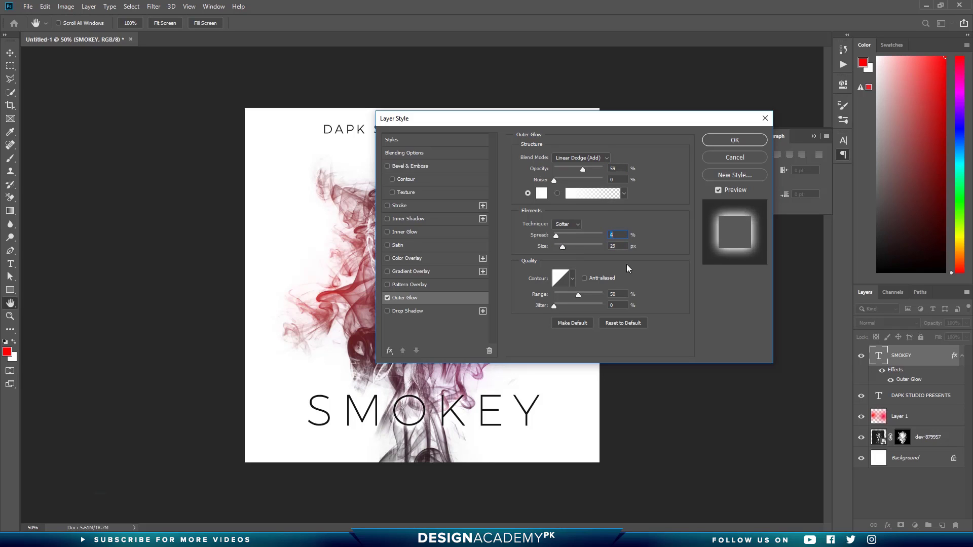
{"action": "left_click", "coordinate": [732, 145]}
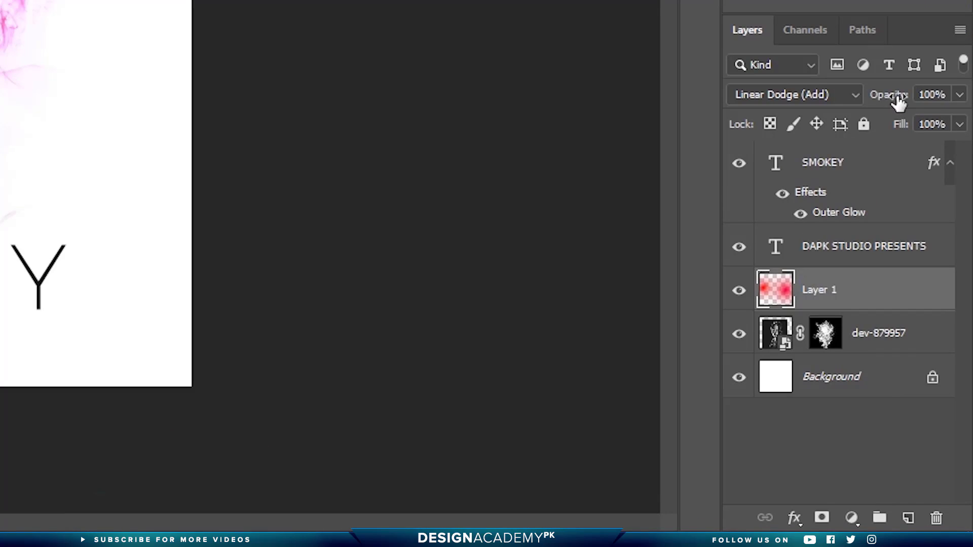
Reduce the opacity of the color glow layer, Layer 1, to 79%
{"action": "left_click_drag", "start_coordinate": [937, 324], "coordinate": [928, 326]}
{"action": "left_click_drag", "start_coordinate": [876, 97], "coordinate": [873, 96]}
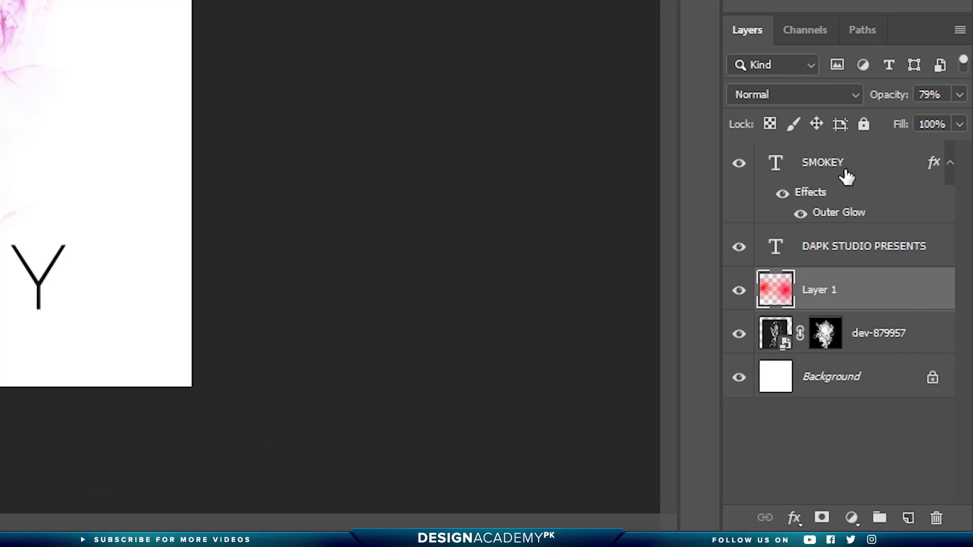
Group all layers above the Background and stamp the visible artwork onto a new layer on top
{"action": "left_click", "coordinate": [846, 177]}
{"action": "left_click", "coordinate": [866, 291], "text": "shift"}
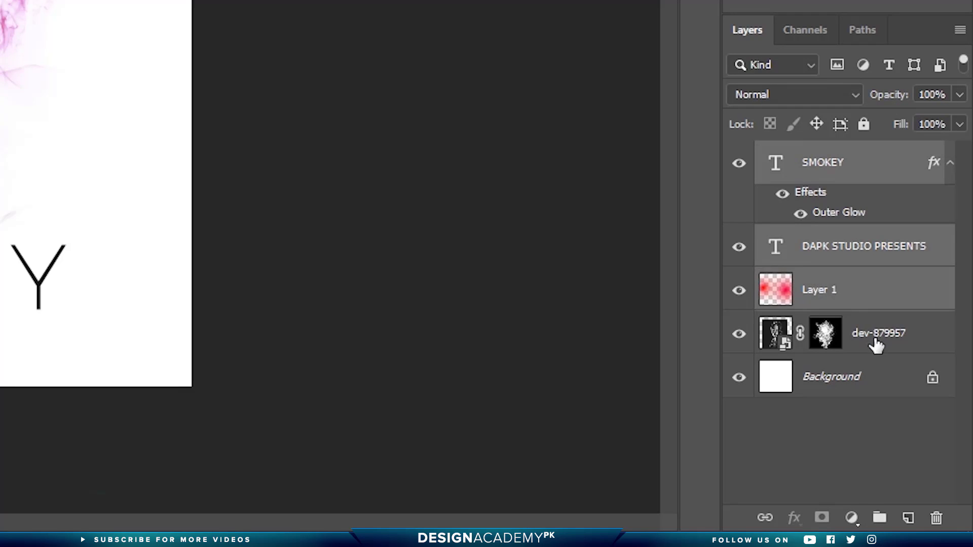
{"action": "left_click", "coordinate": [876, 341], "text": "shift"}
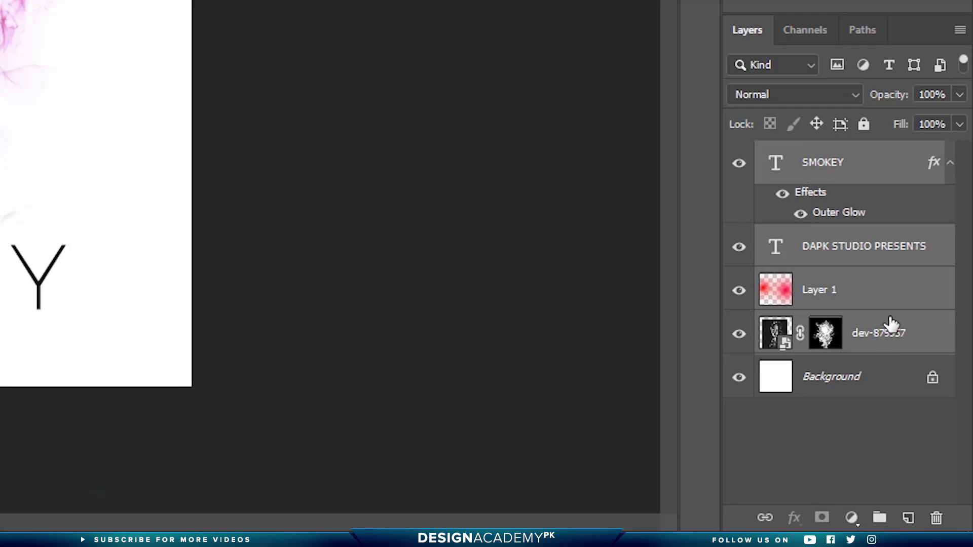
{"action": "key", "text": "ctrl+g"}
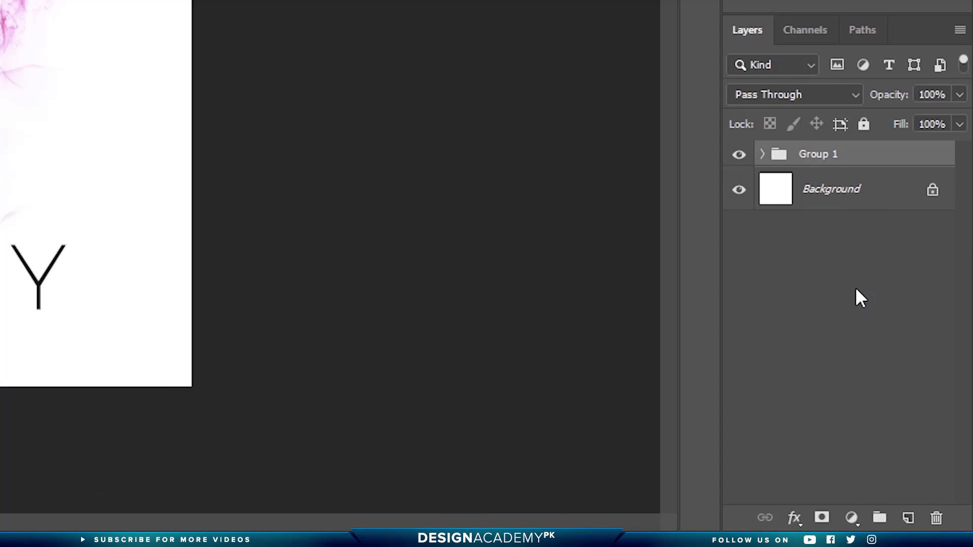
{"action": "key", "text": "ctrl+shift+alt+e"}
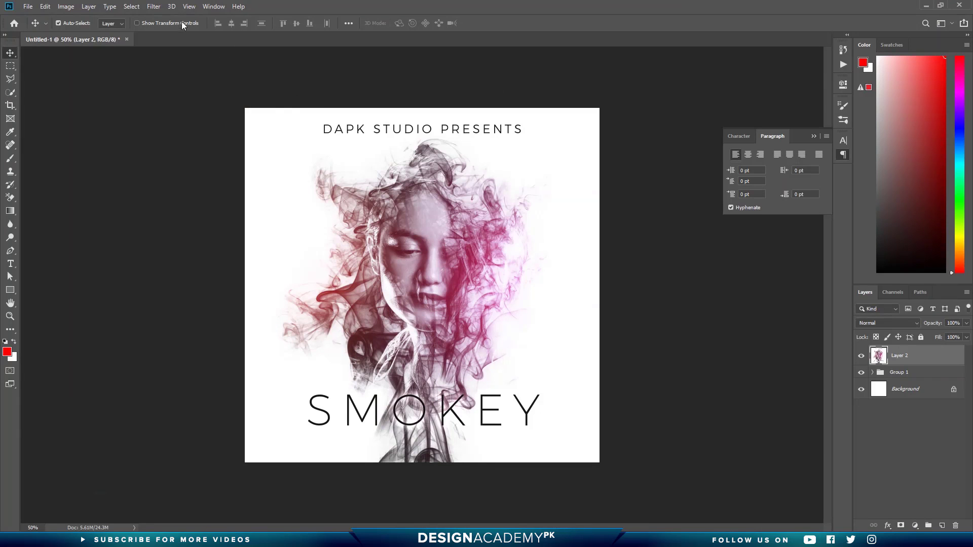
Open the Camera Raw Filter on the merged layer and set the sharpening amount to 78
{"action": "left_click", "coordinate": [155, 6]}
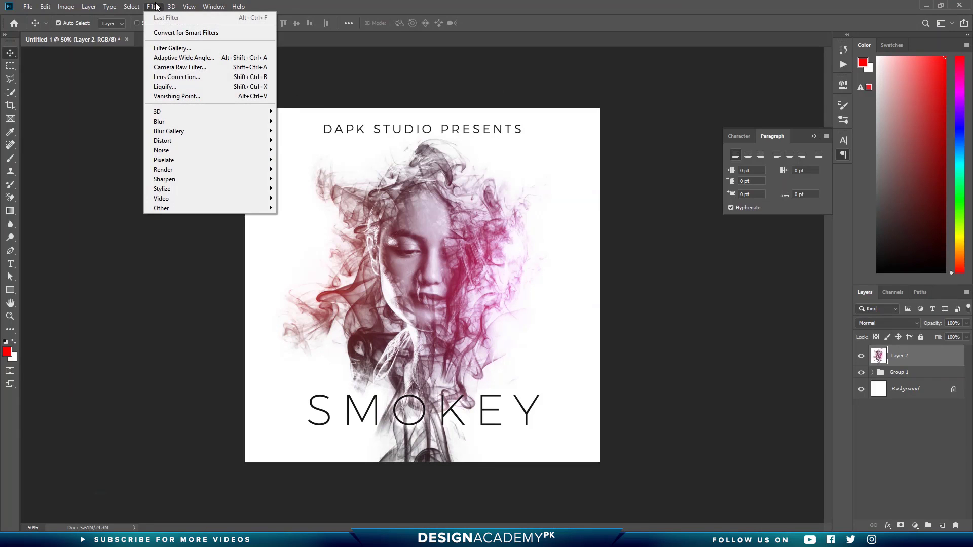
{"action": "left_click", "coordinate": [190, 68]}
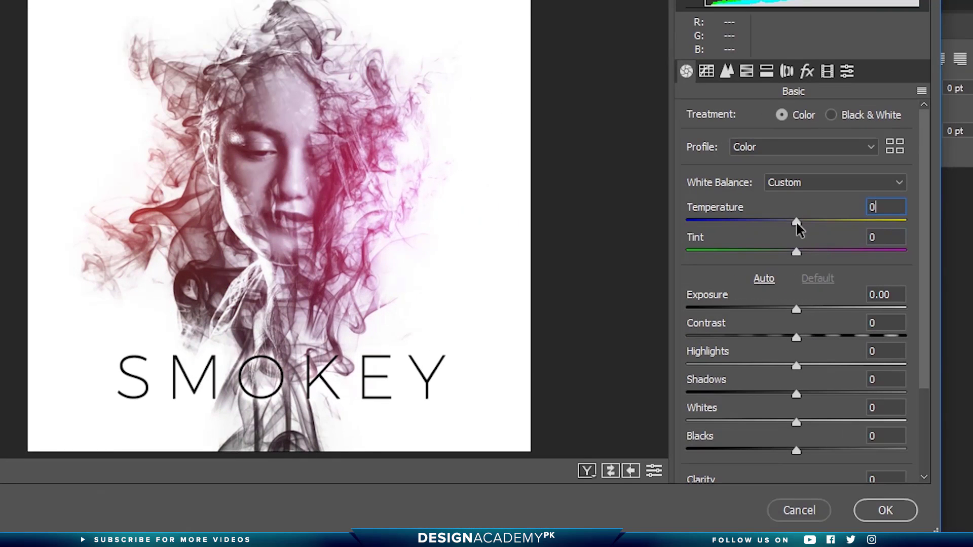
{"action": "mouse_move", "coordinate": [796, 221]}
{"action": "left_mouse_down"}
{"action": "mouse_move", "coordinate": [786, 221]}
{"action": "mouse_move", "coordinate": [801, 219]}
{"action": "left_mouse_up"}
{"action": "left_click", "coordinate": [726, 70]}
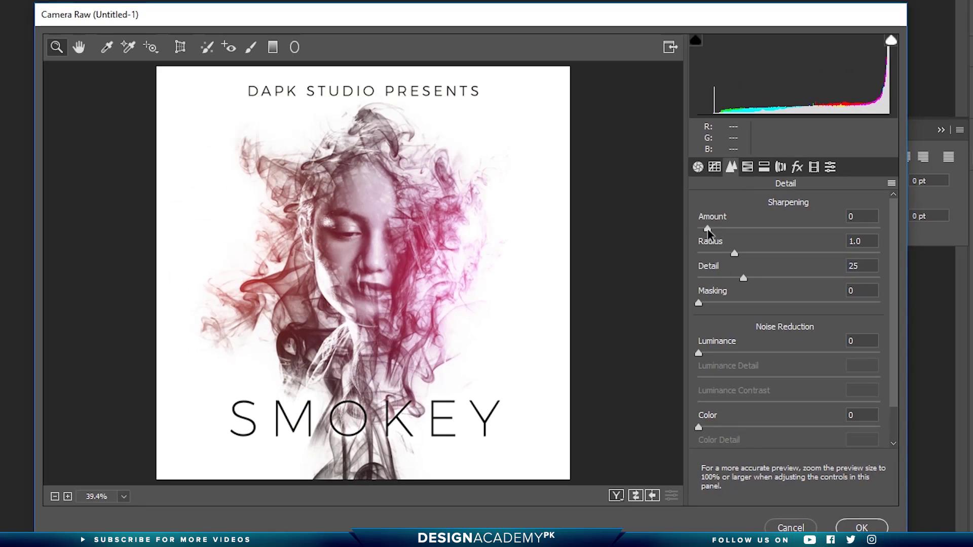
{"action": "left_click_drag", "start_coordinate": [697, 146], "coordinate": [715, 152]}
{"action": "left_click_drag", "start_coordinate": [721, 229], "coordinate": [791, 231]}
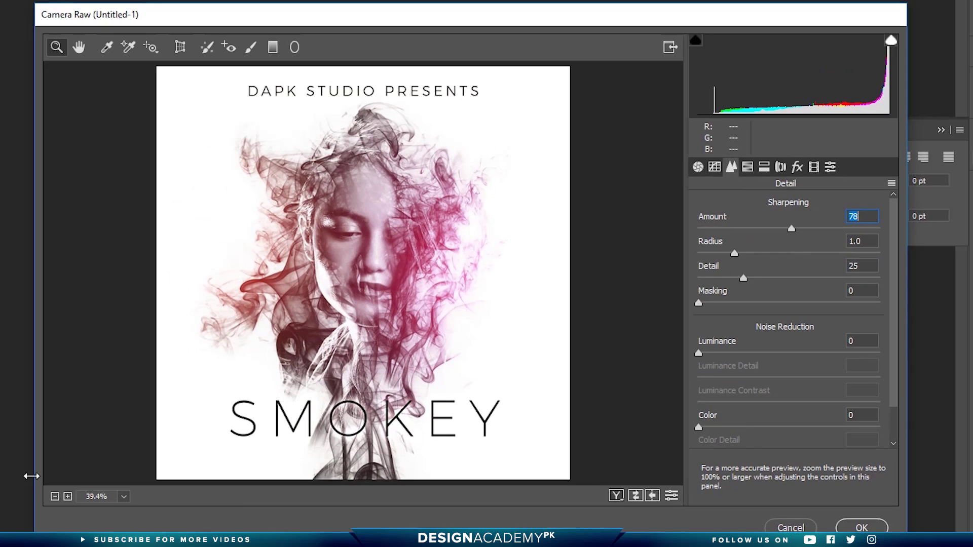
Readjust the sharpening amount while judging the face and smoke detail at 100% magnification
{"action": "left_click", "coordinate": [124, 496]}
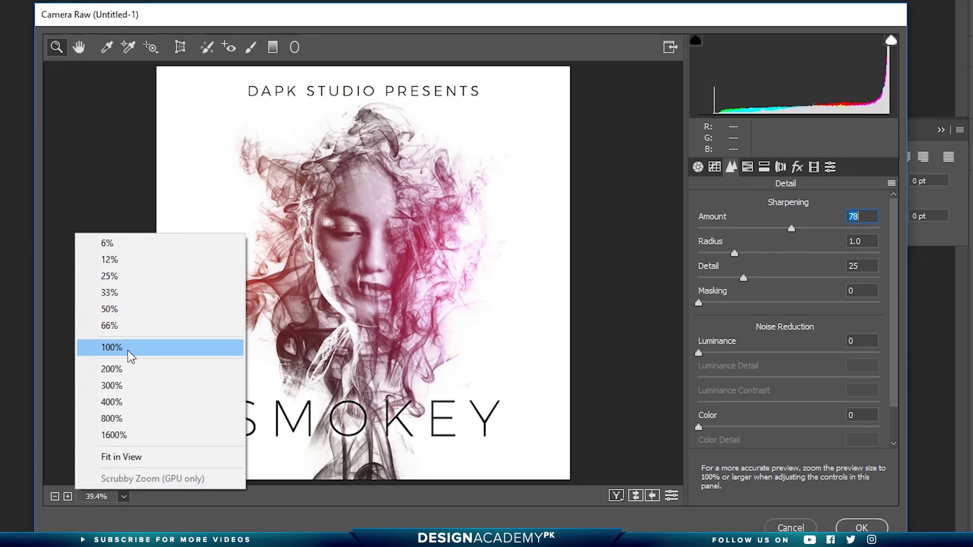
{"action": "left_click", "coordinate": [112, 348]}
{"action": "left_click_drag", "start_coordinate": [332, 219], "coordinate": [426, 352]}
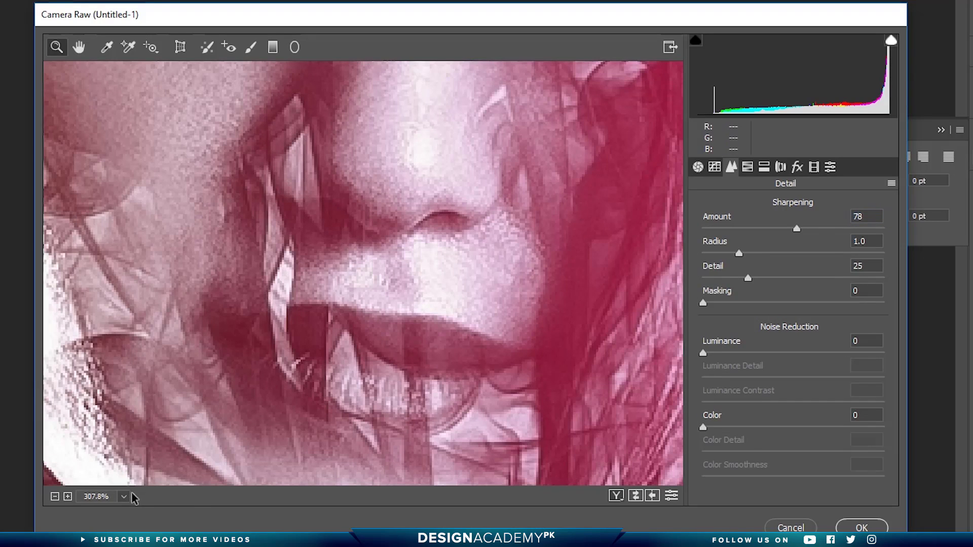
{"action": "left_click", "coordinate": [123, 497]}
{"action": "left_click", "coordinate": [125, 345]}
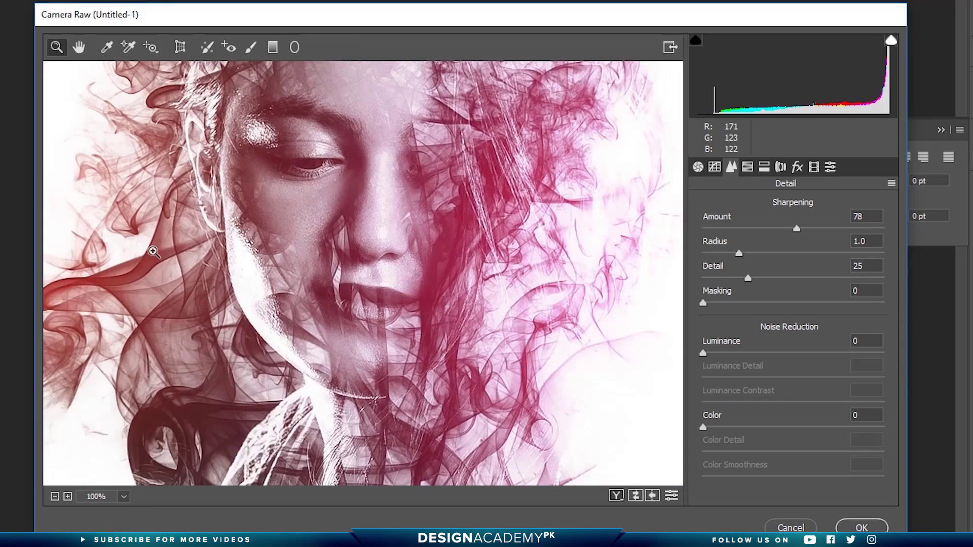
{"action": "left_click", "coordinate": [79, 46]}
{"action": "left_click_drag", "start_coordinate": [252, 230], "coordinate": [327, 370]}
{"action": "left_click", "coordinate": [744, 229]}
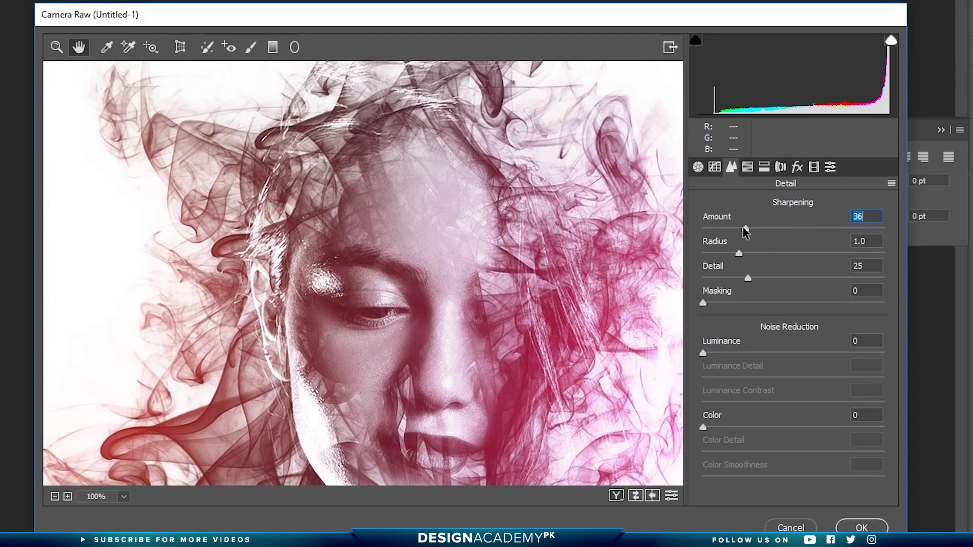
{"action": "left_click_drag", "start_coordinate": [744, 231], "coordinate": [781, 230]}
Apply the Heavy vignetting preset and check it on the whole poster
{"action": "left_click", "coordinate": [829, 169]}
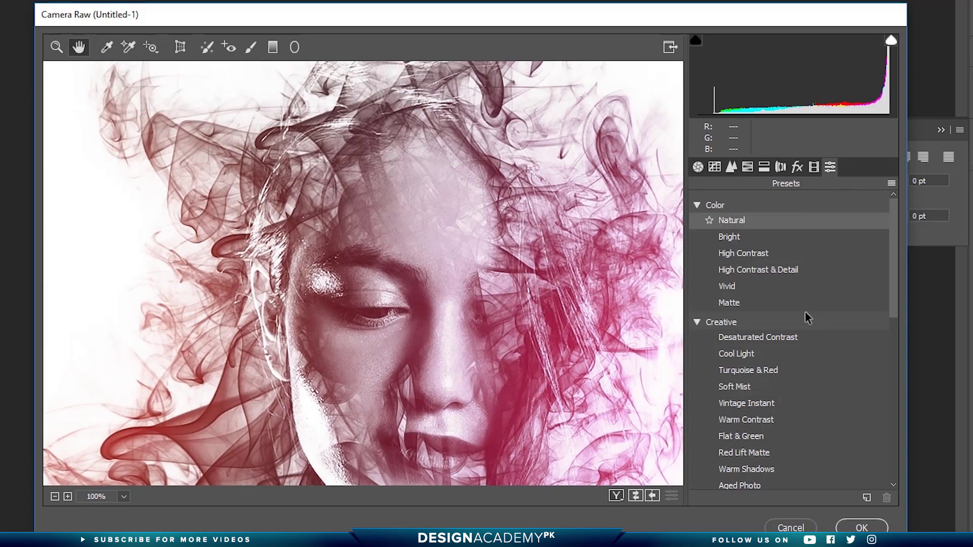
{"action": "scroll", "coordinate": [814, 364], "scroll_direction": "down", "scroll_amount": 7}
{"action": "scroll", "coordinate": [813, 363], "scroll_direction": "down", "scroll_amount": 3}
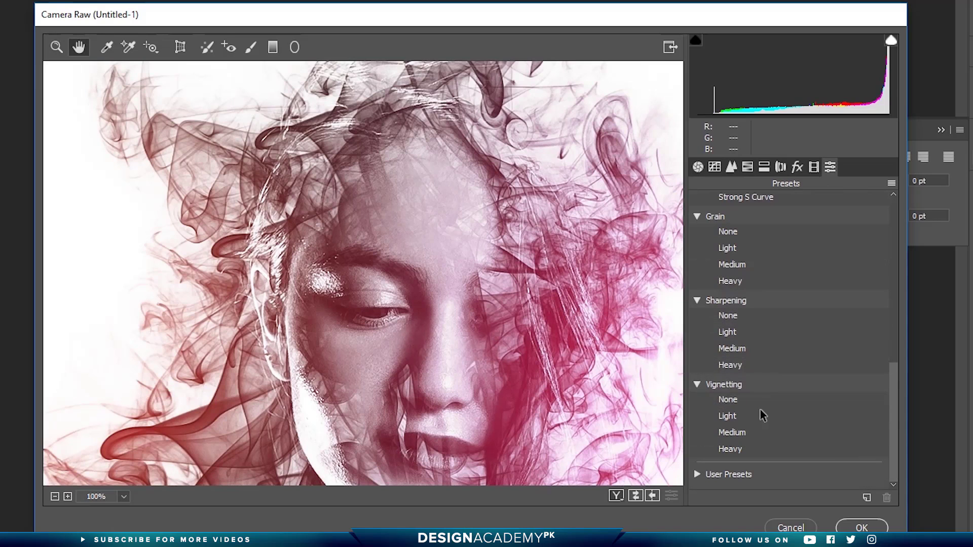
{"action": "left_click", "coordinate": [752, 448]}
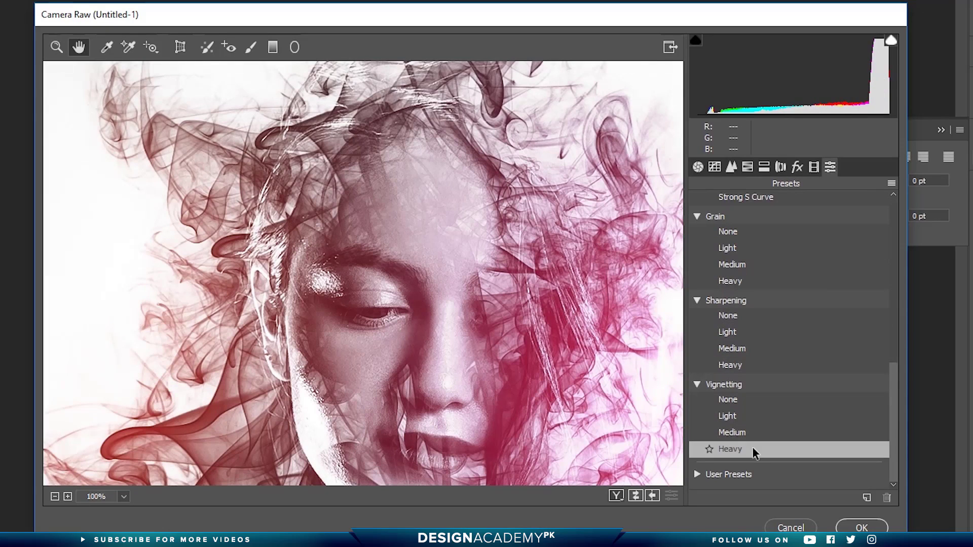
{"action": "left_click", "coordinate": [55, 498]}
{"action": "left_click", "coordinate": [54, 497]}
{"action": "left_click", "coordinate": [55, 497]}
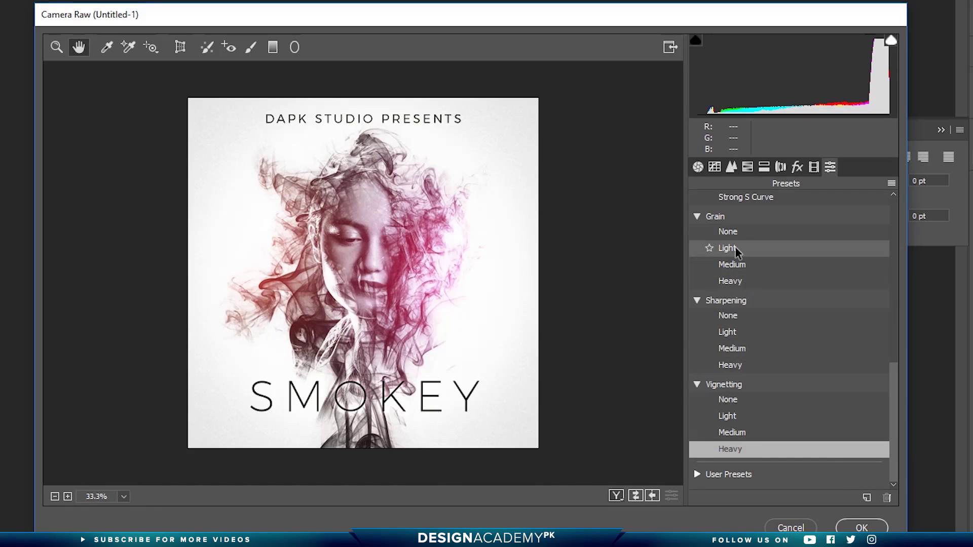
Try the Light grain preset and examine its texture on the portrait and background at 100% magnification
{"action": "left_click", "coordinate": [735, 247]}
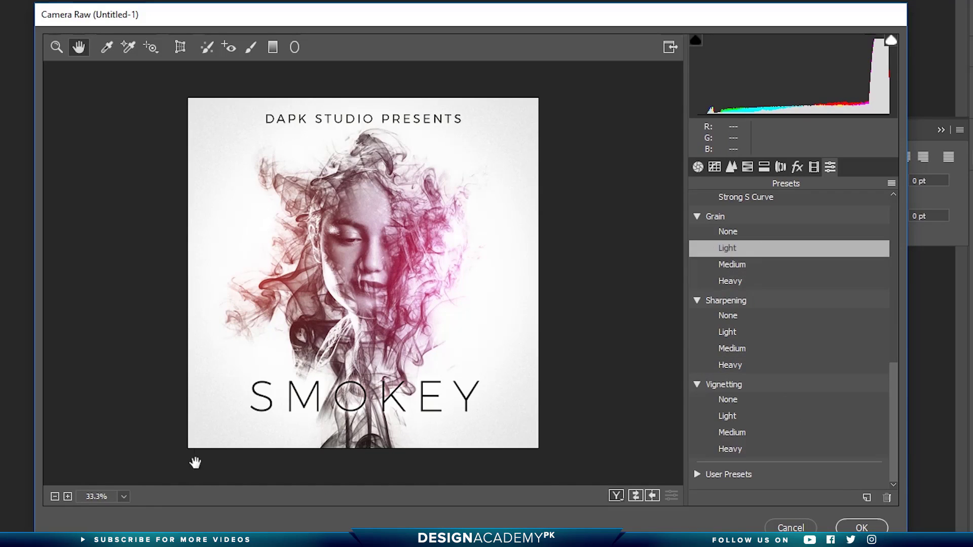
{"action": "left_click", "coordinate": [124, 497]}
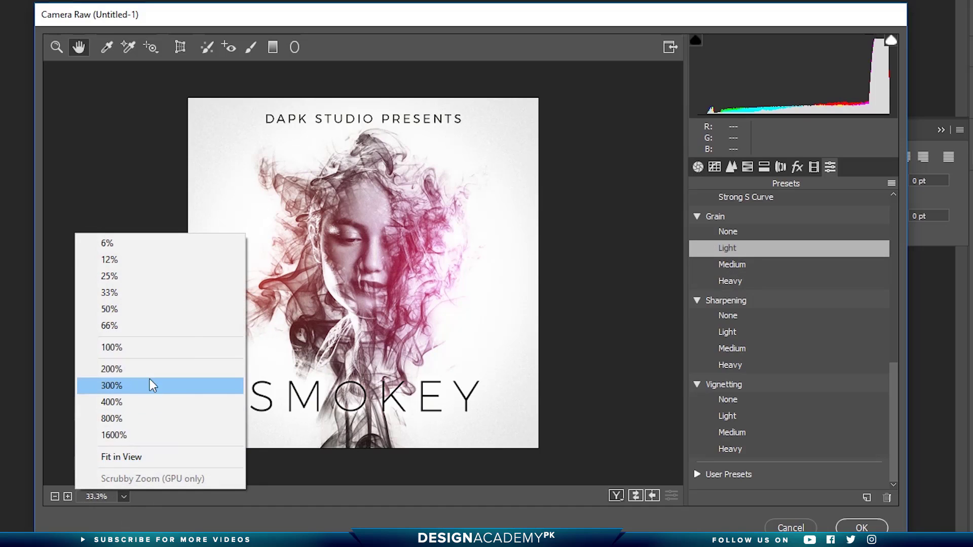
{"action": "left_click", "coordinate": [131, 348]}
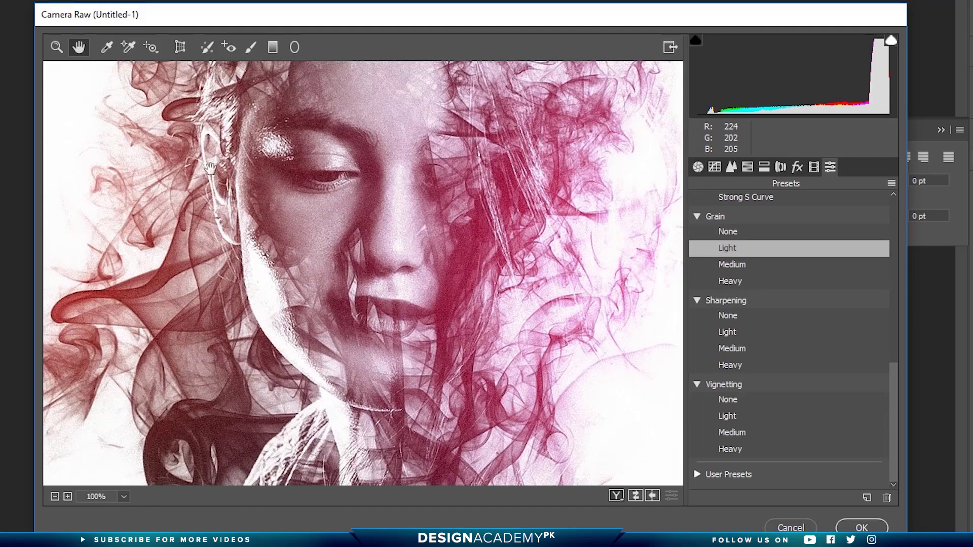
{"action": "left_click_drag", "start_coordinate": [170, 167], "coordinate": [359, 417]}
{"action": "left_click_drag", "start_coordinate": [270, 262], "coordinate": [327, 319]}
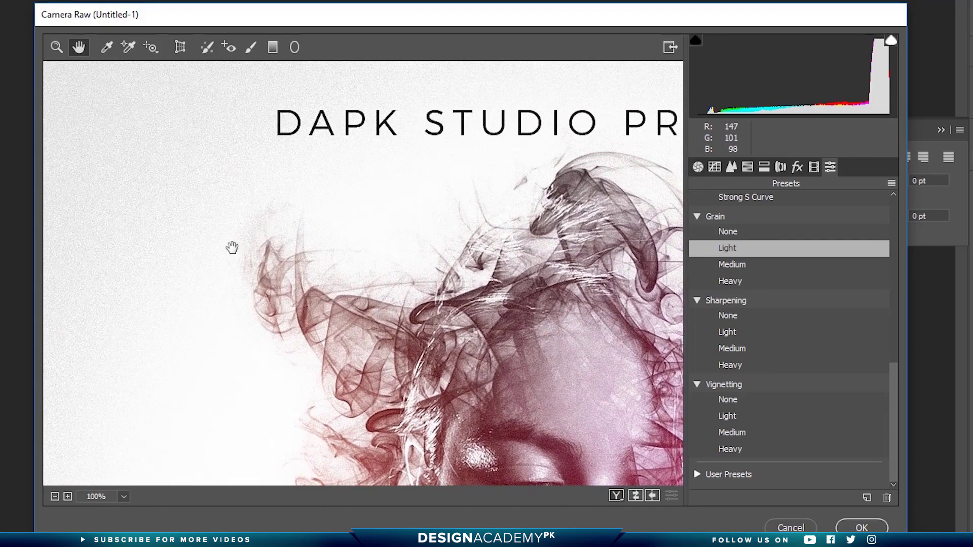
{"action": "left_click_drag", "start_coordinate": [190, 139], "coordinate": [155, 184]}
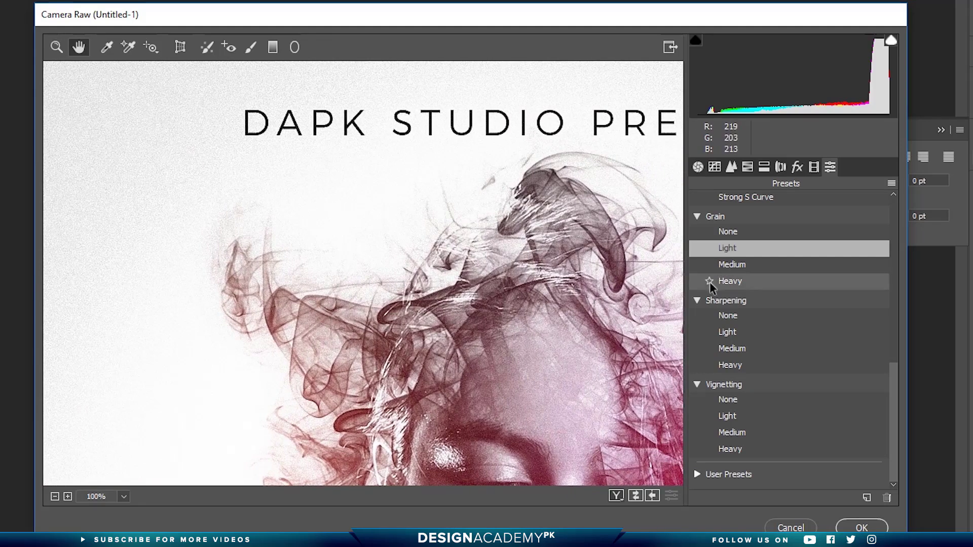
Set the grain preset to None and apply the Camera Raw adjustments to the merged layer
{"action": "left_click", "coordinate": [733, 236]}
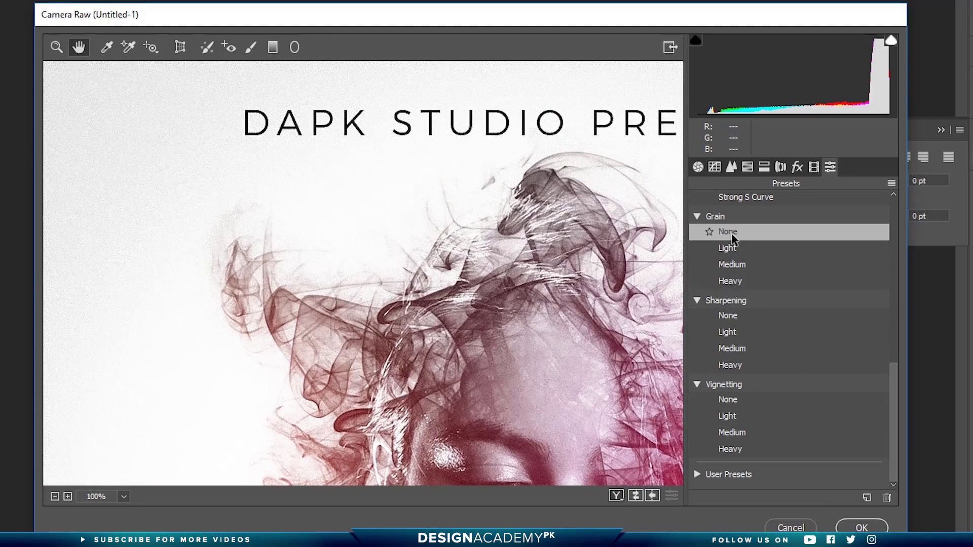
{"action": "left_click", "coordinate": [862, 527]}
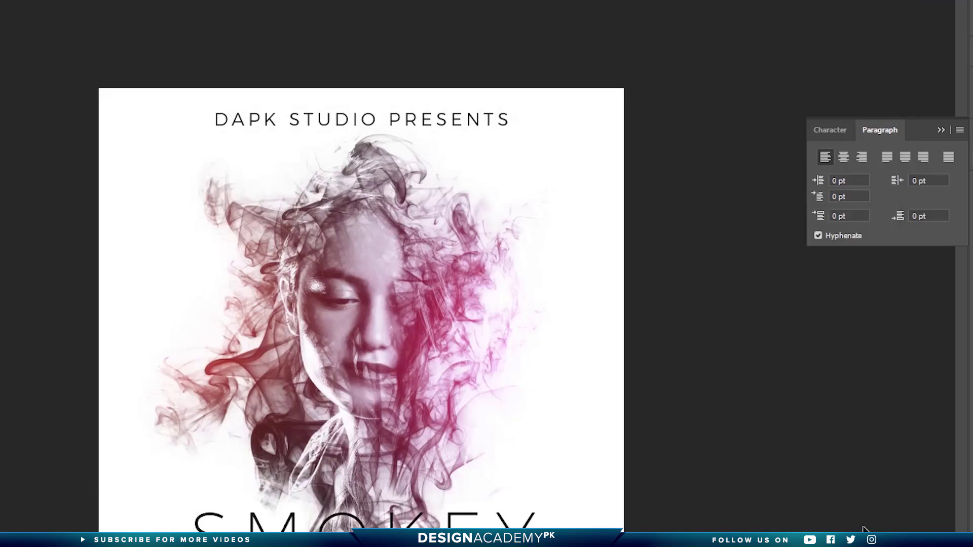